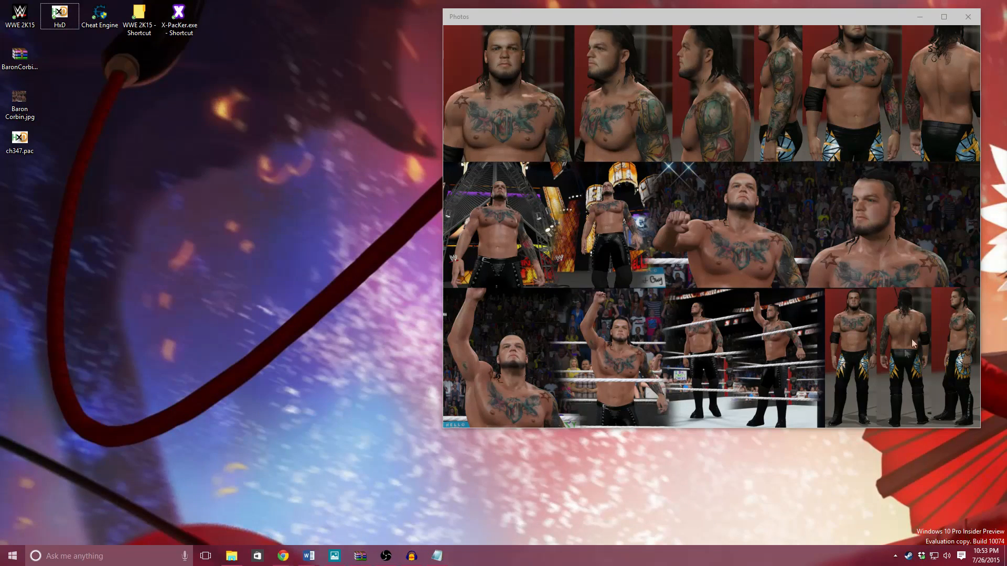
click(14, 84)
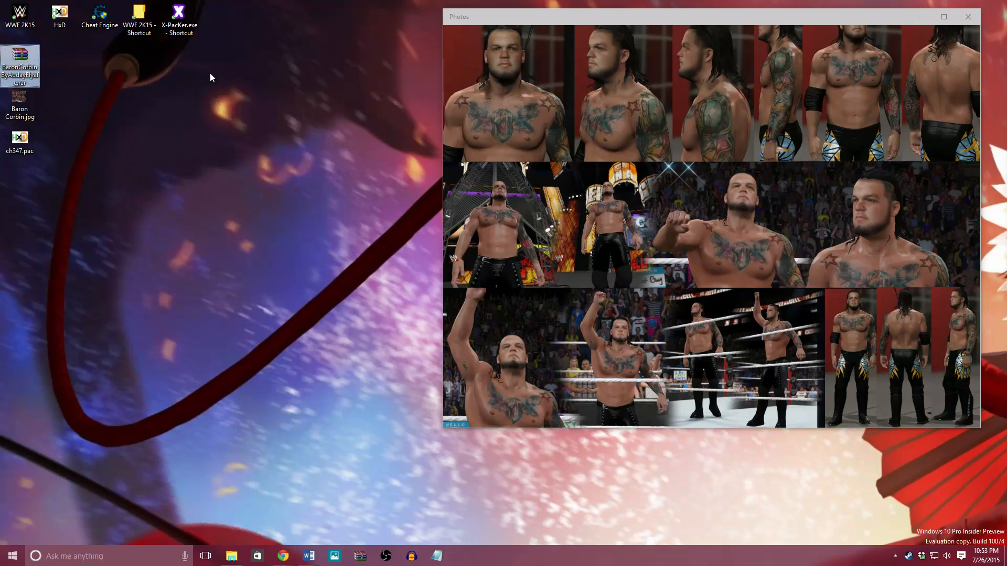
click(91, 96)
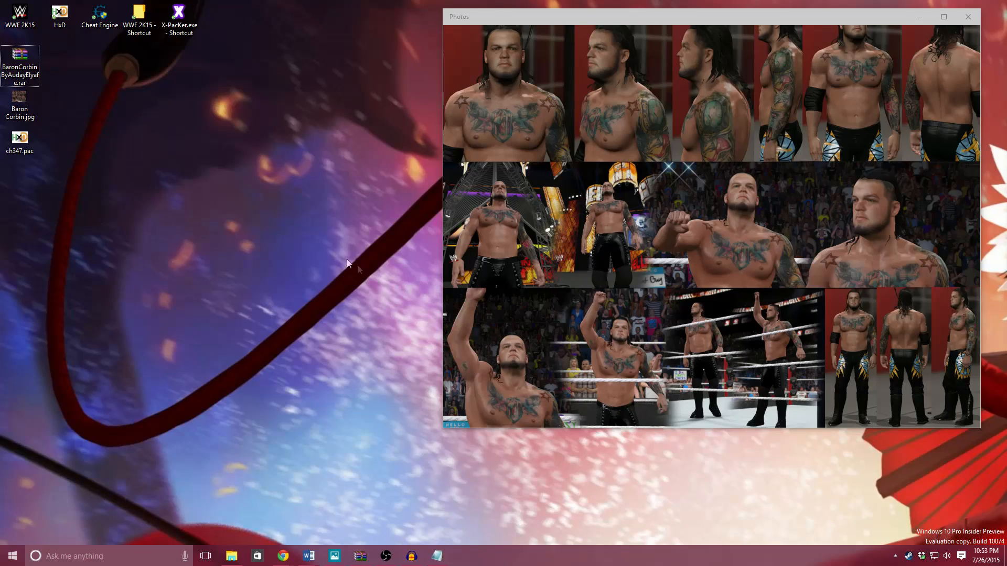
Rename the ch347.pac file on the desktop as ch349.pac
click(32, 142)
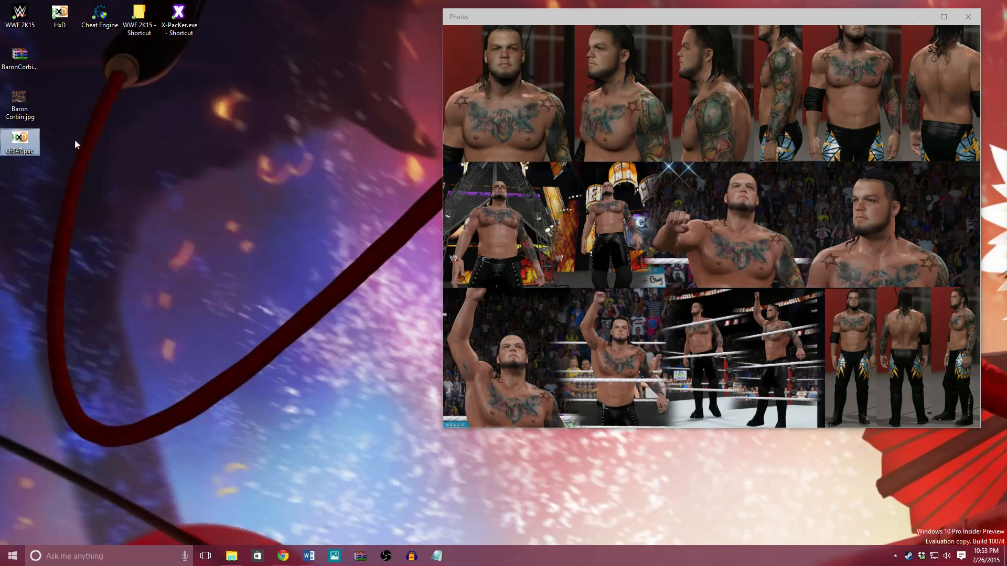
right_click(20, 145)
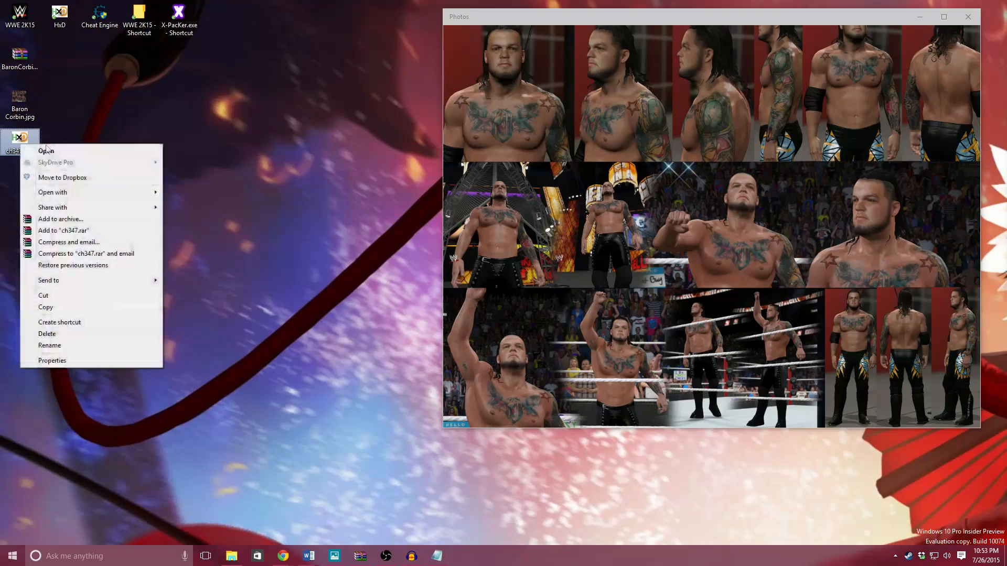
click(48, 346)
click(28, 152)
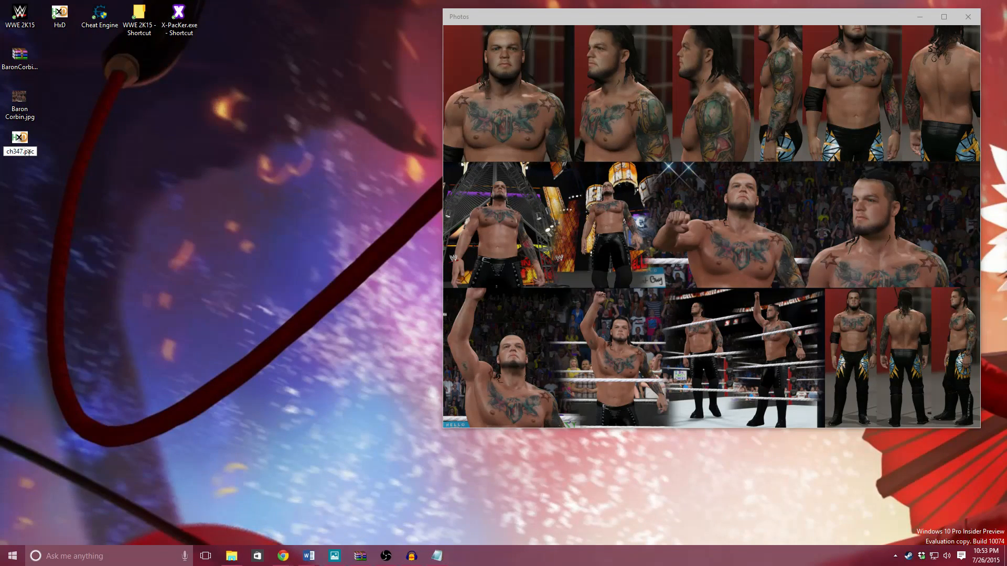
key(BackSpace)
text(9)
key(Return)
click(83, 147)
Open ch349.pac in HxD, change the text entries 00034702 and 00034712 to 00034902 and 00034912, and save the file
double_click(24, 140)
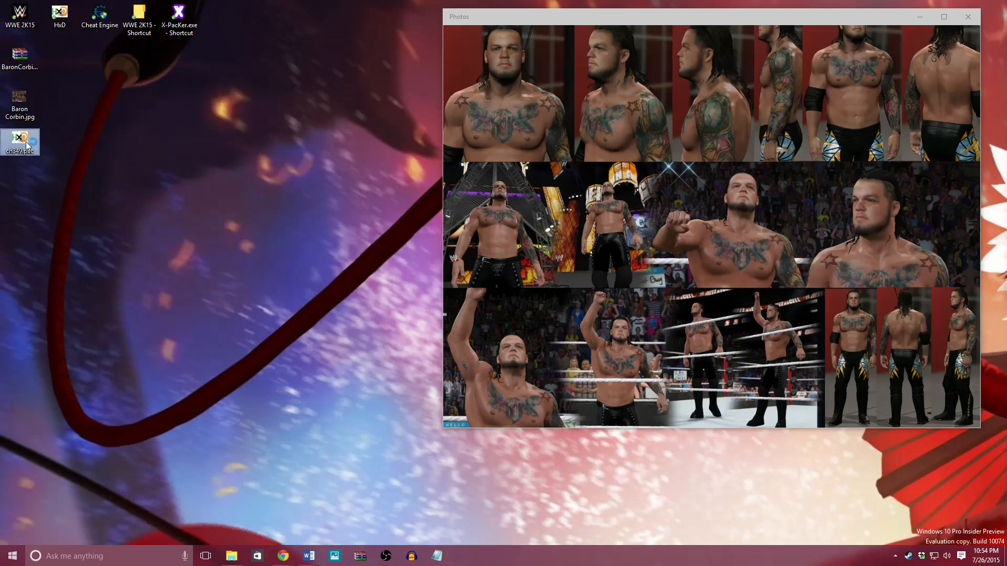
scroll(277, 112, down, 20)
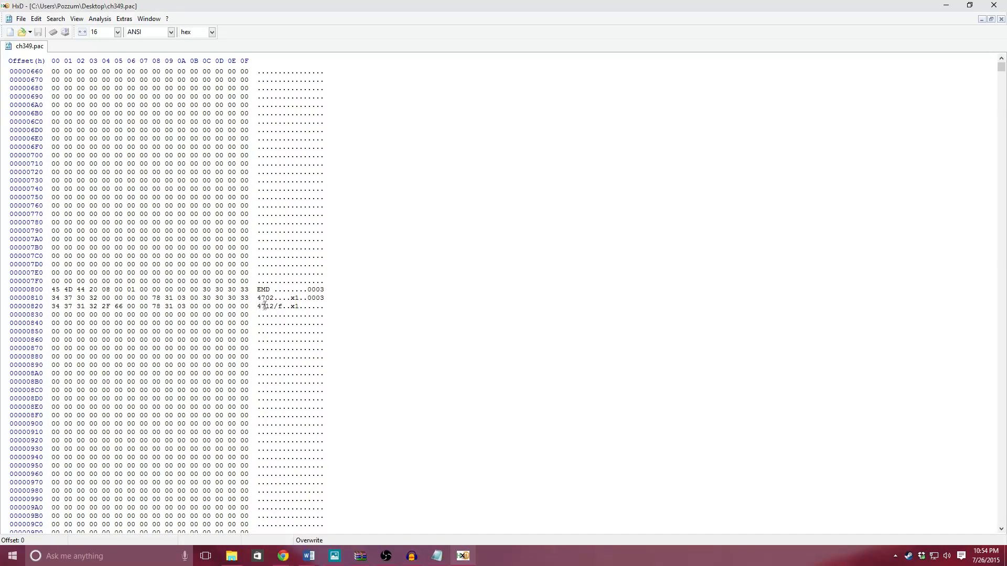
drag(261, 298, 265, 299)
text(9)
drag(263, 306, 266, 307)
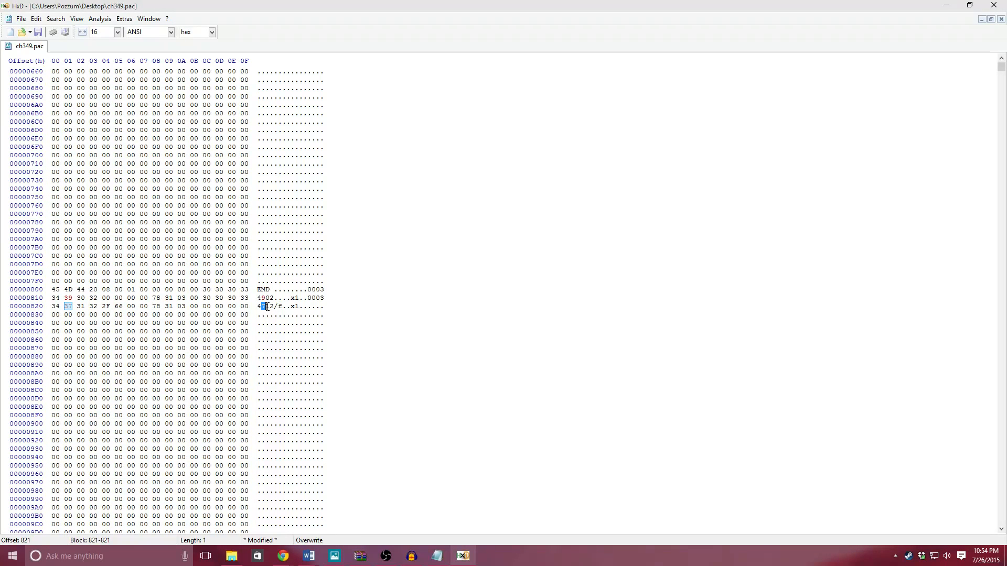
text(9)
click(39, 33)
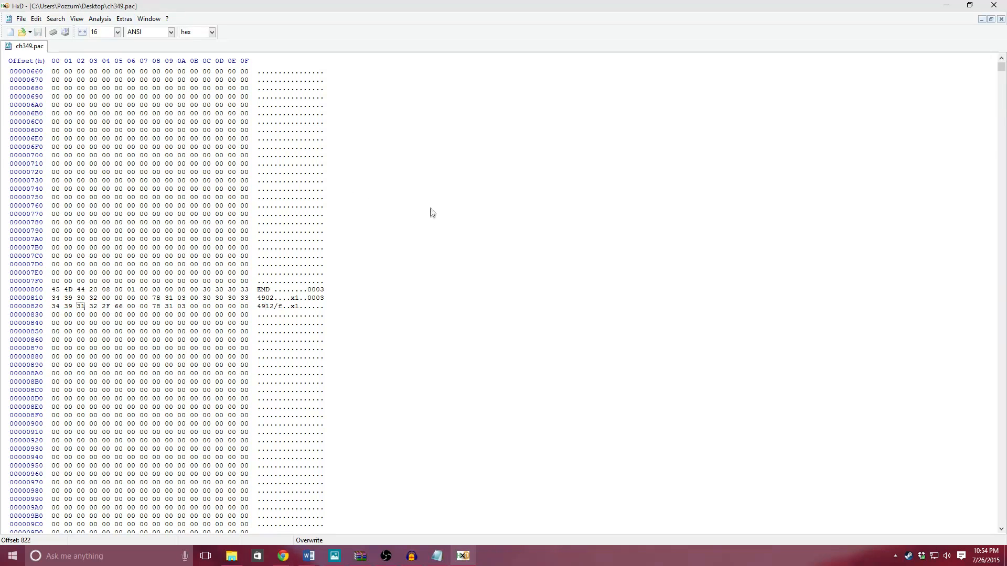
click(994, 5)
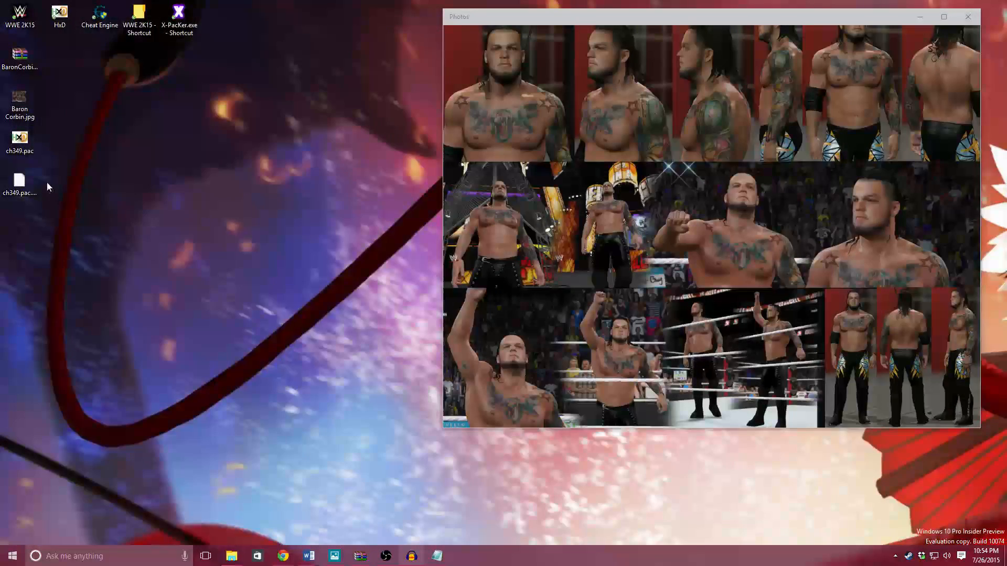
Copy ch349.pac from the desktop into the pac\ch folder of the WWE 2K15 installation
click(17, 142)
right_click(22, 150)
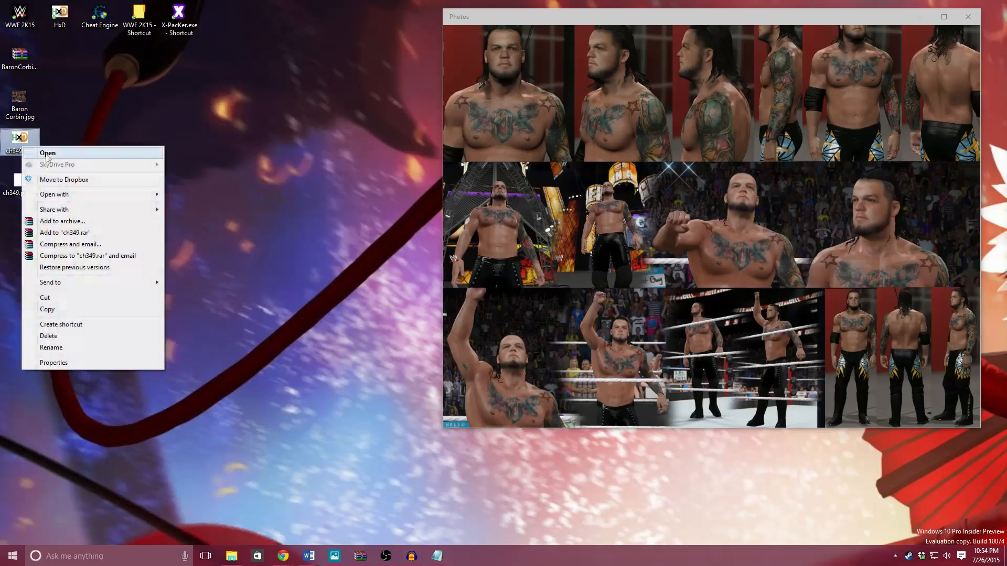
click(53, 314)
click(145, 75)
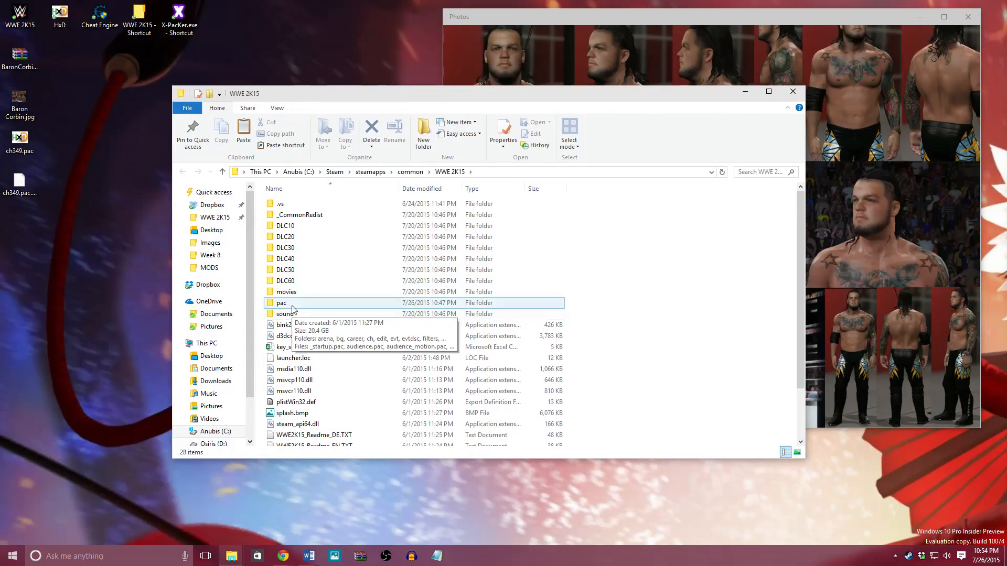
double_click(286, 310)
double_click(286, 237)
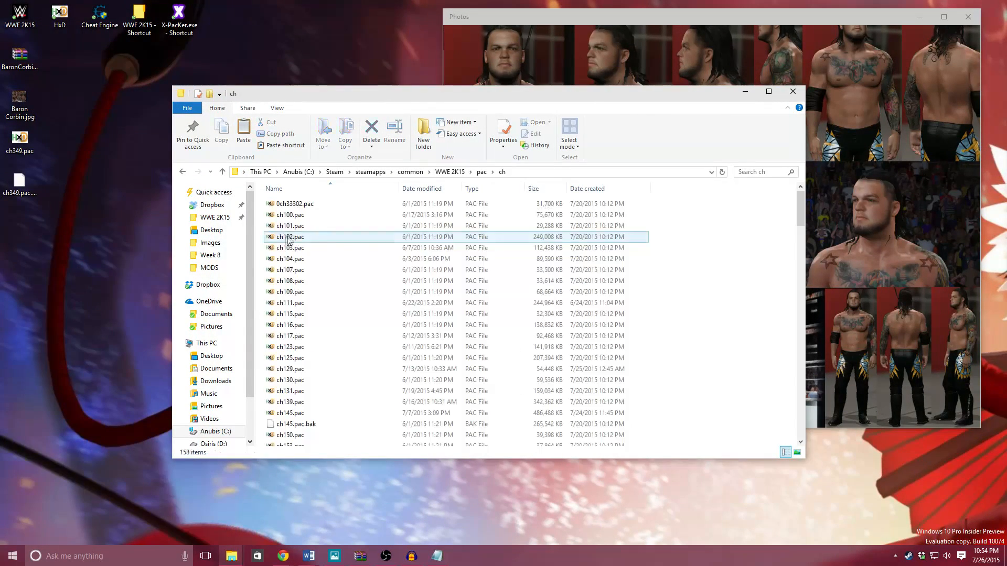
right_click(676, 240)
click(705, 300)
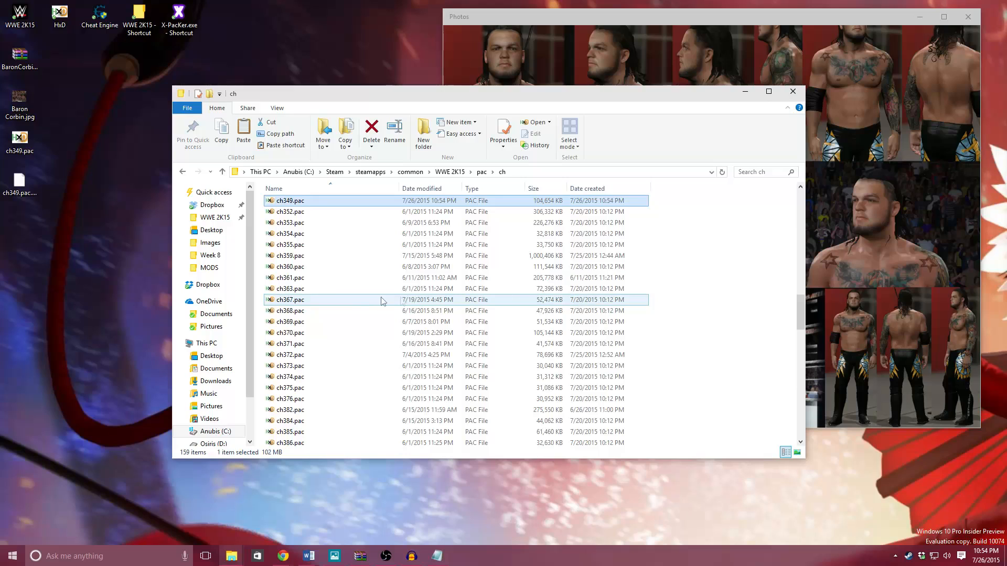
scroll(284, 225, up, 1)
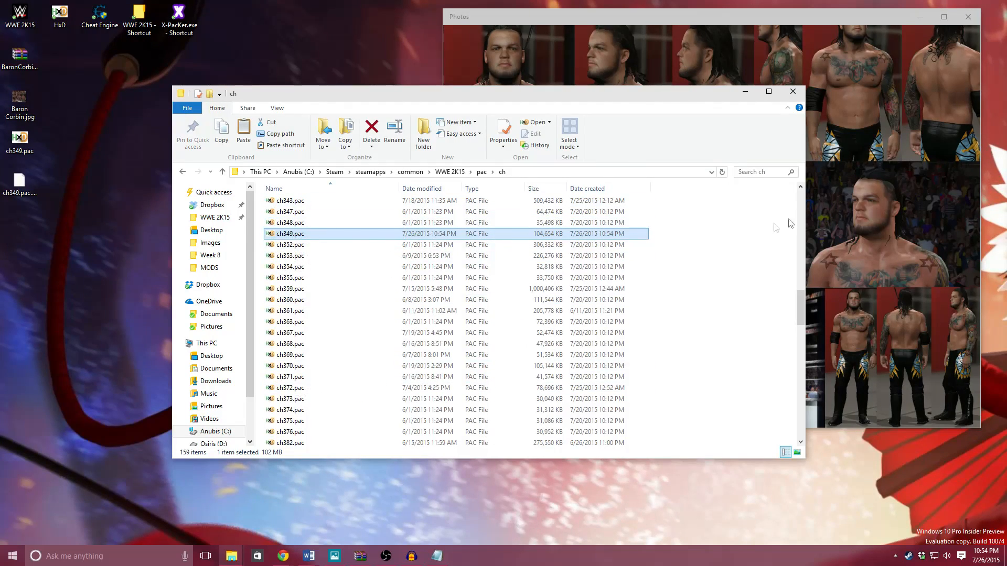
drag(635, 100, 542, 105)
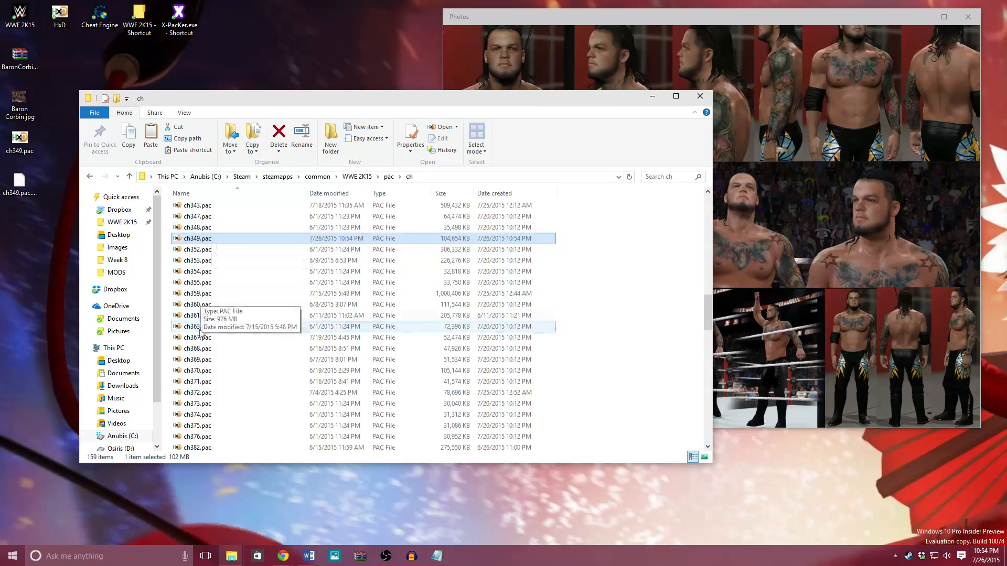
click(698, 98)
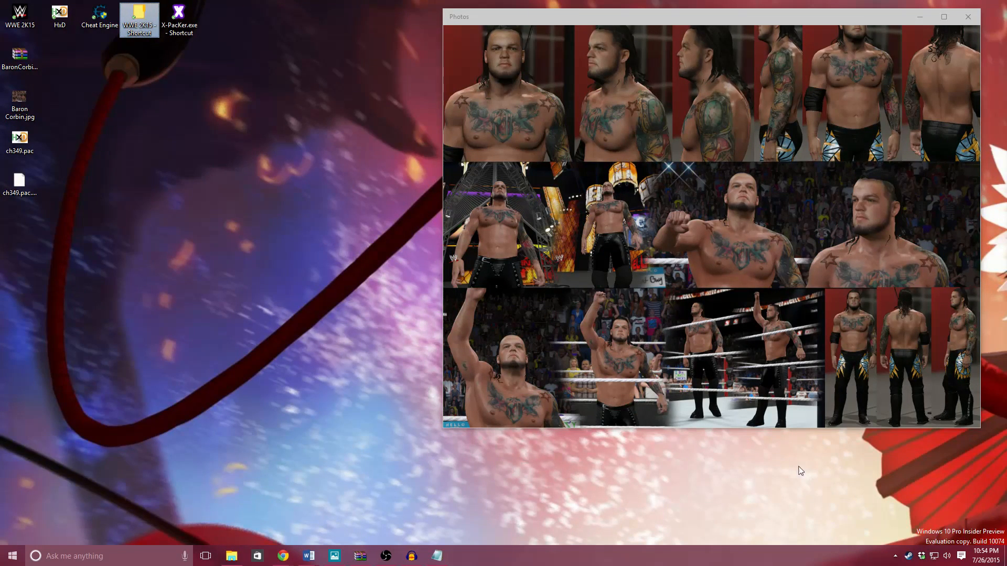
Mute the system audio and launch WWE 2K15, placing its window clear of the desktop shortcuts
click(335, 357)
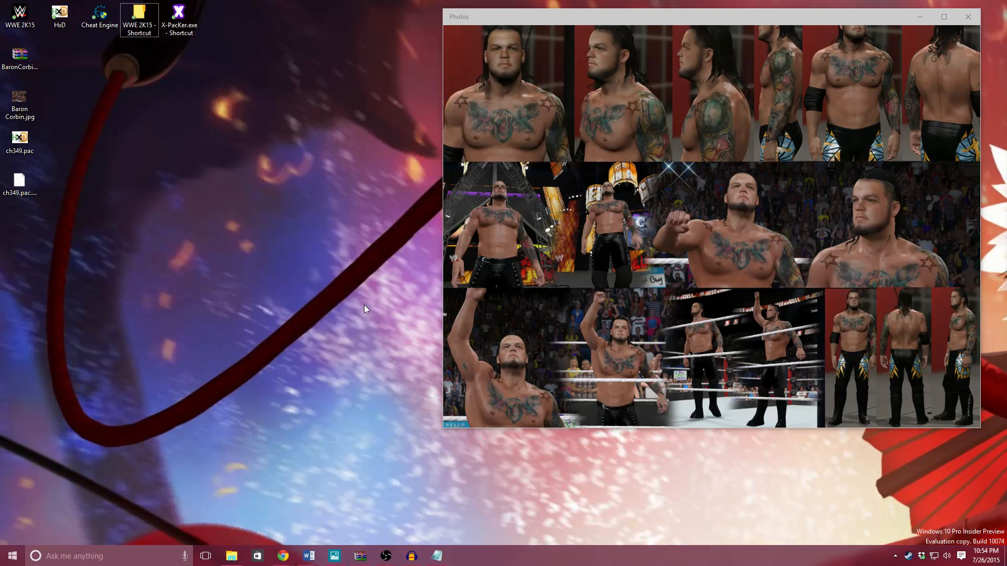
key(XF86AudioMute)
double_click(38, 23)
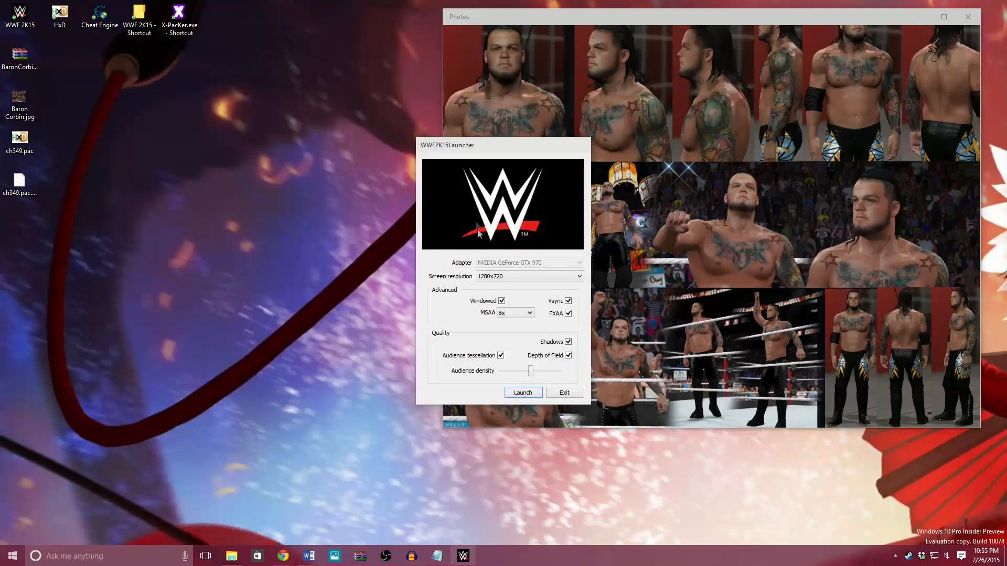
click(522, 392)
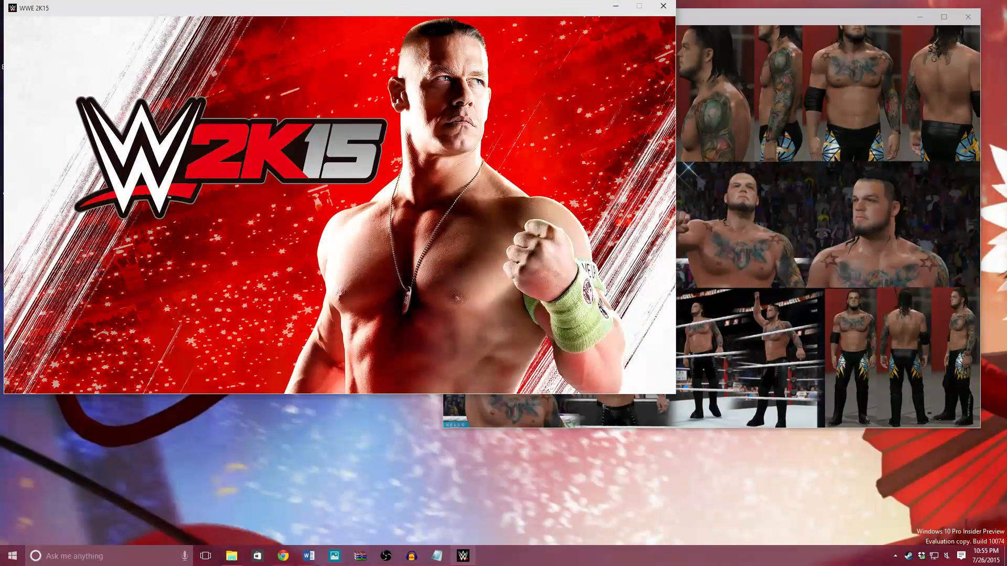
drag(334, 16, 656, 152)
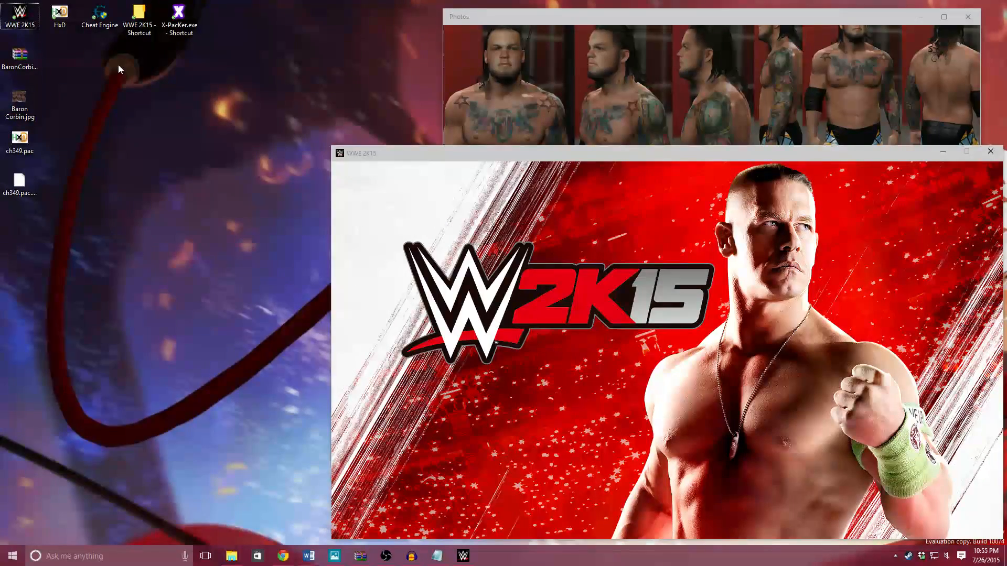
Start Cheat Engine on the WWE2K15_x64.exe process and begin saving a memory region from its Memory Viewer
double_click(100, 25)
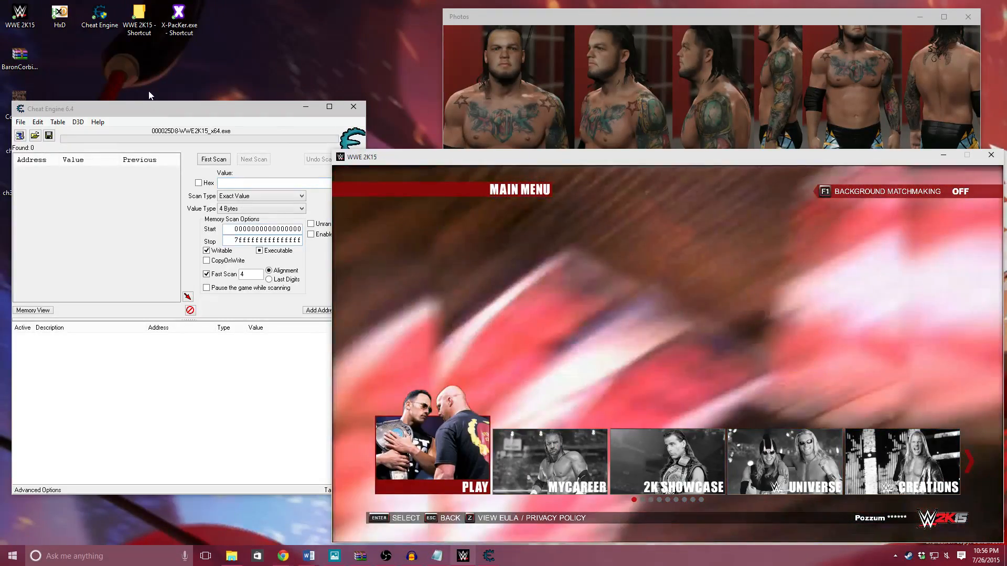
click(208, 119)
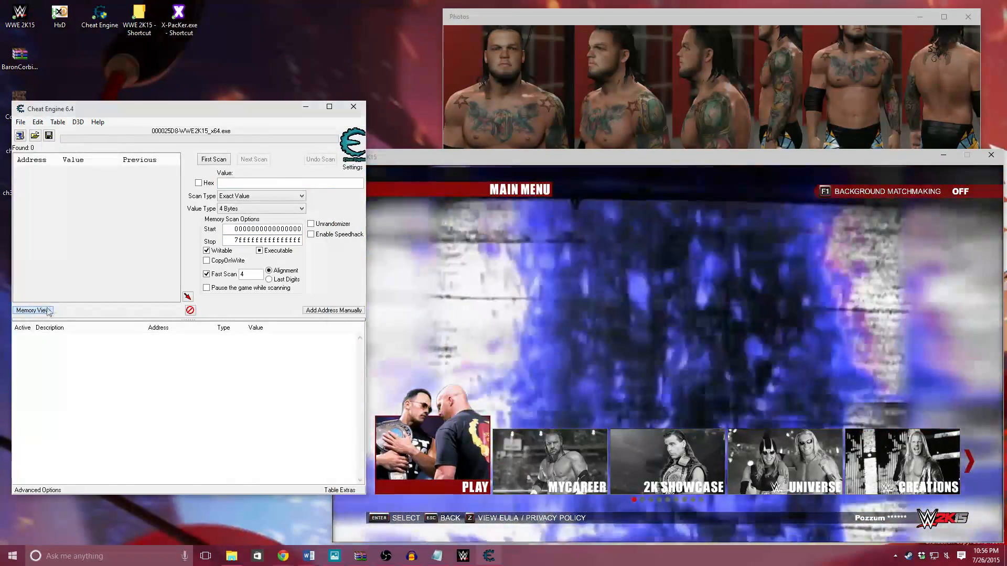
click(33, 310)
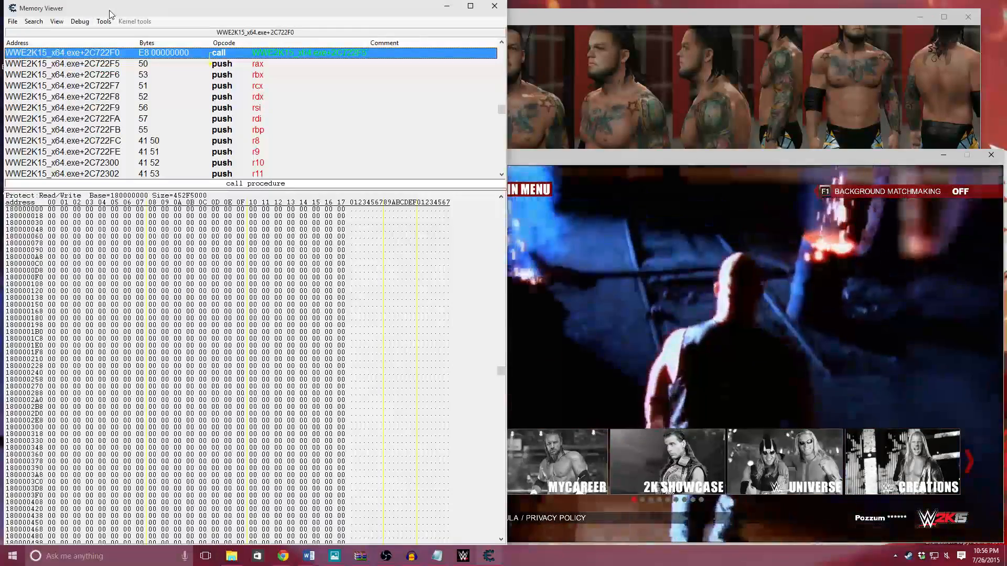
click(12, 21)
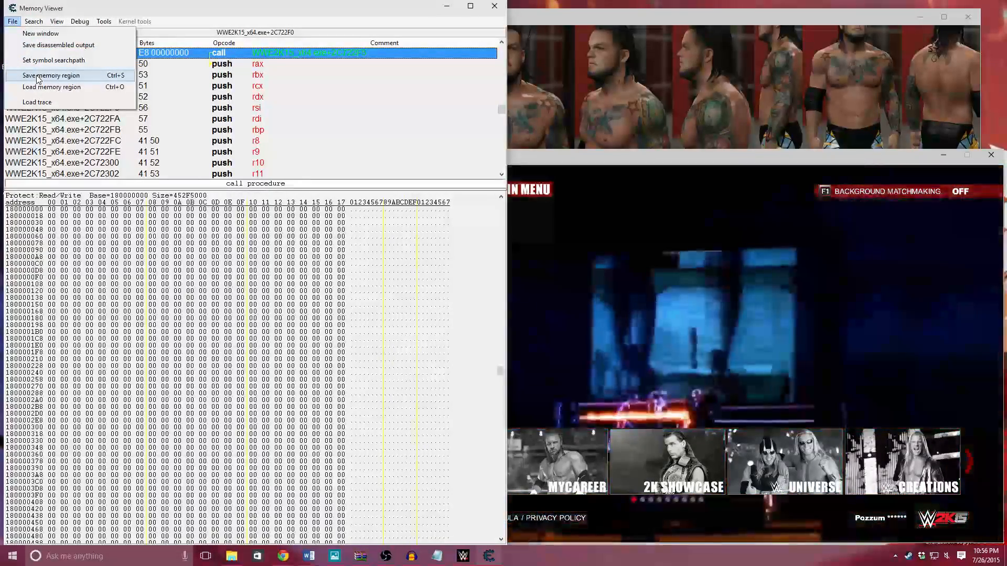
click(38, 77)
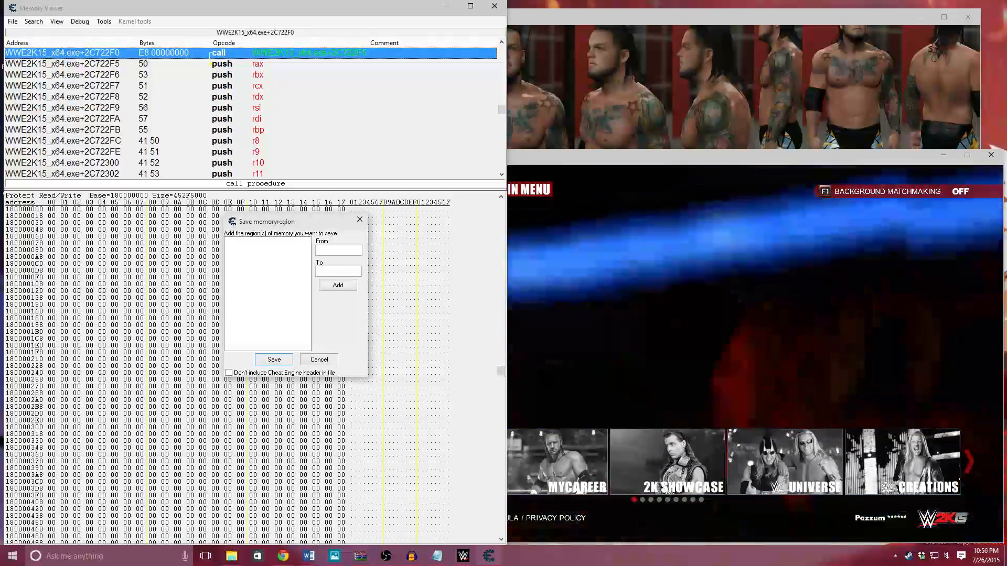
Set the memory region's start to 1424DF36A, copied from Chris Jericho Retro's Moveset Start Hex in the Superstar Memory Table
drag(1006, 16, 549, 26)
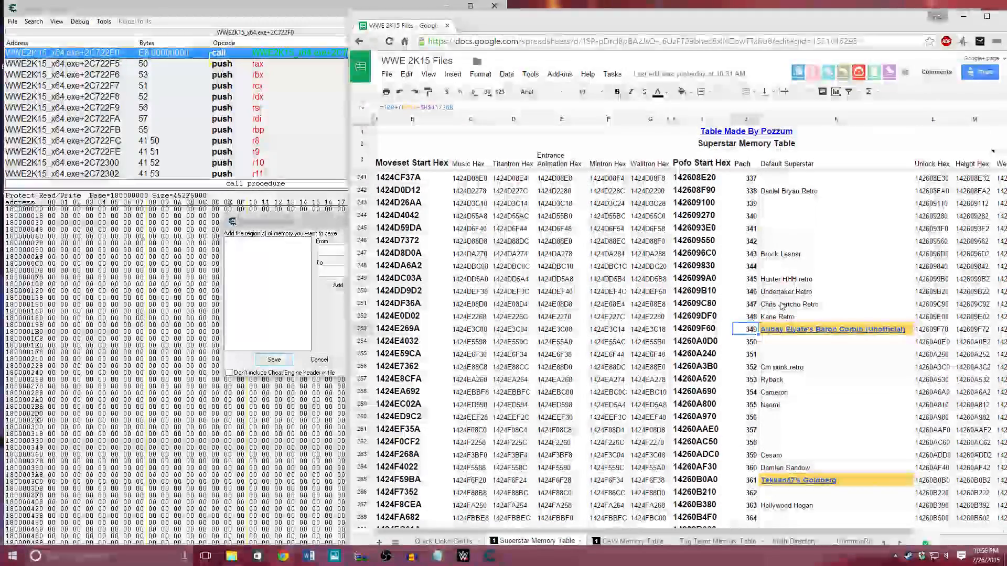
click(782, 305)
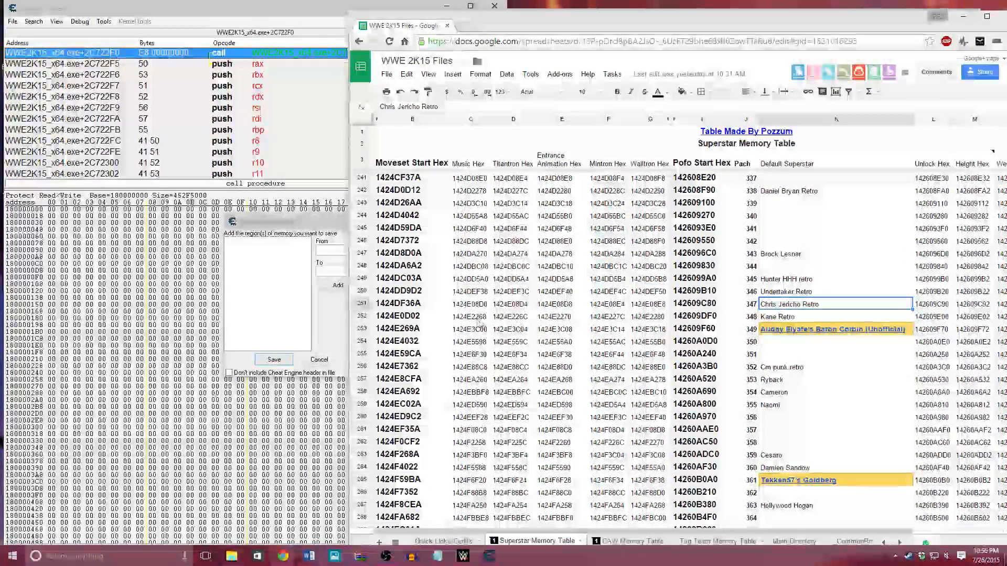
click(425, 304)
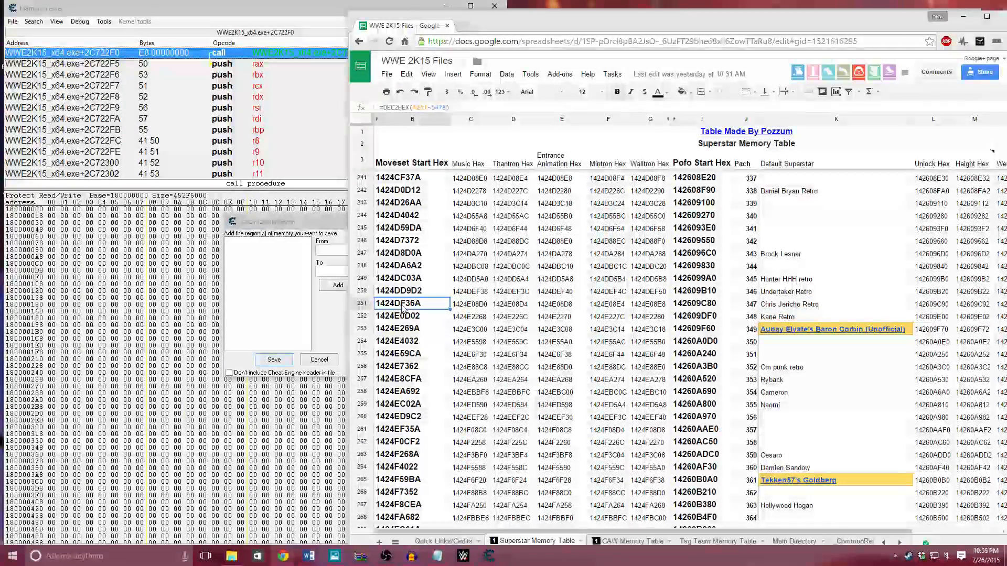
right_click(403, 306)
click(420, 331)
click(324, 251)
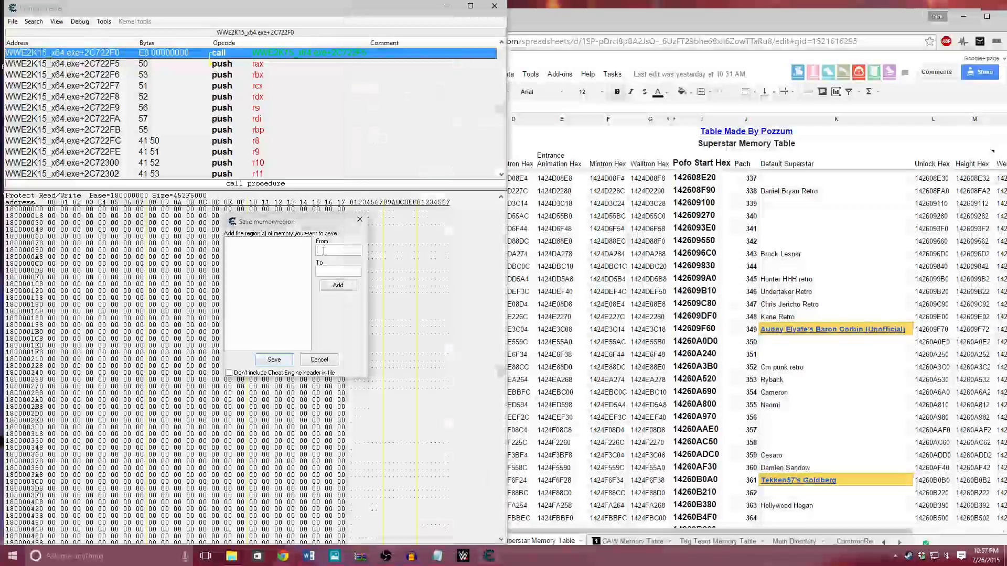
right_click(323, 251)
click(341, 296)
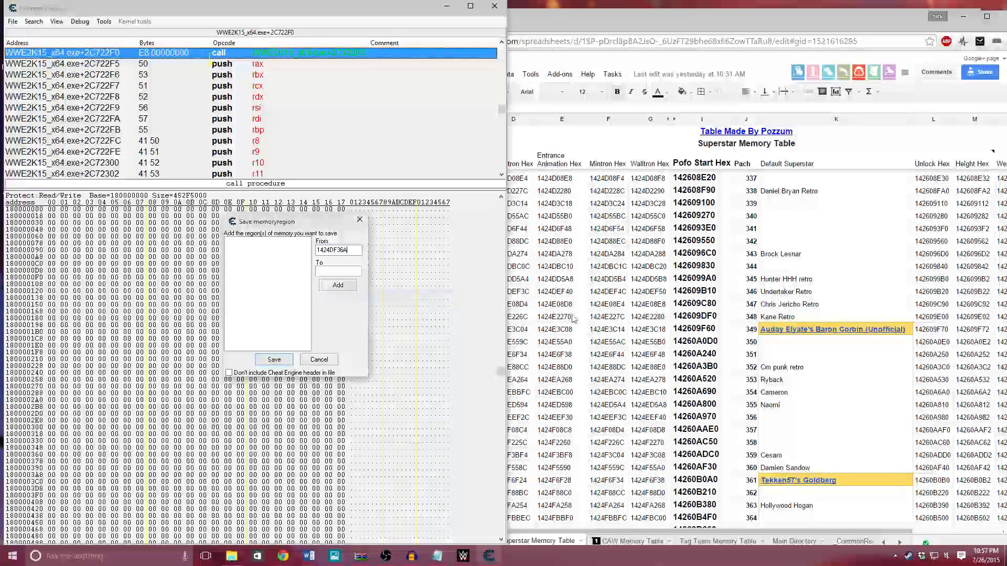
Copy Kane Retro's Moveset Start Hex, 1424E0D02, from the Superstar Memory Table for the memory region's end address
click(574, 319)
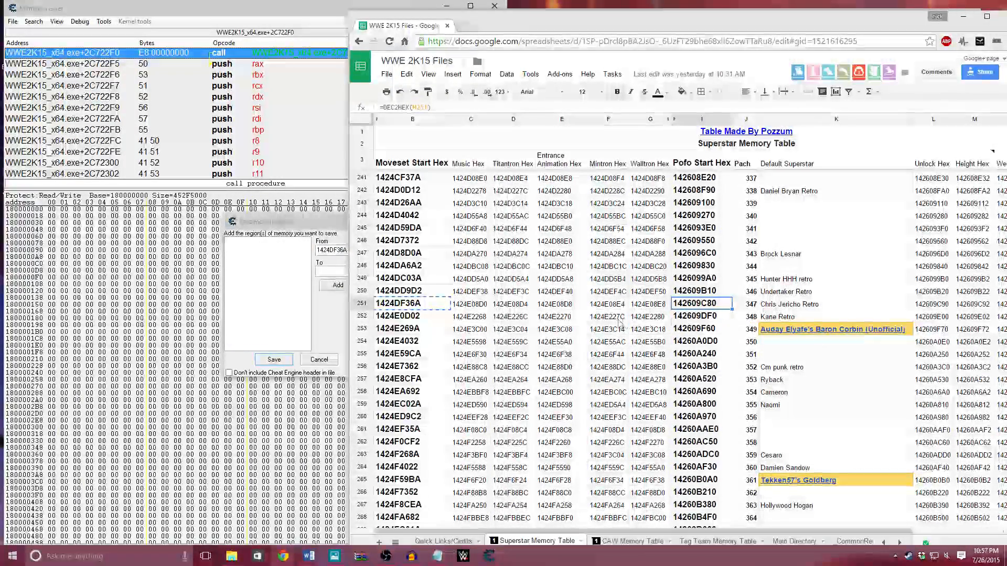
click(415, 317)
right_click(420, 319)
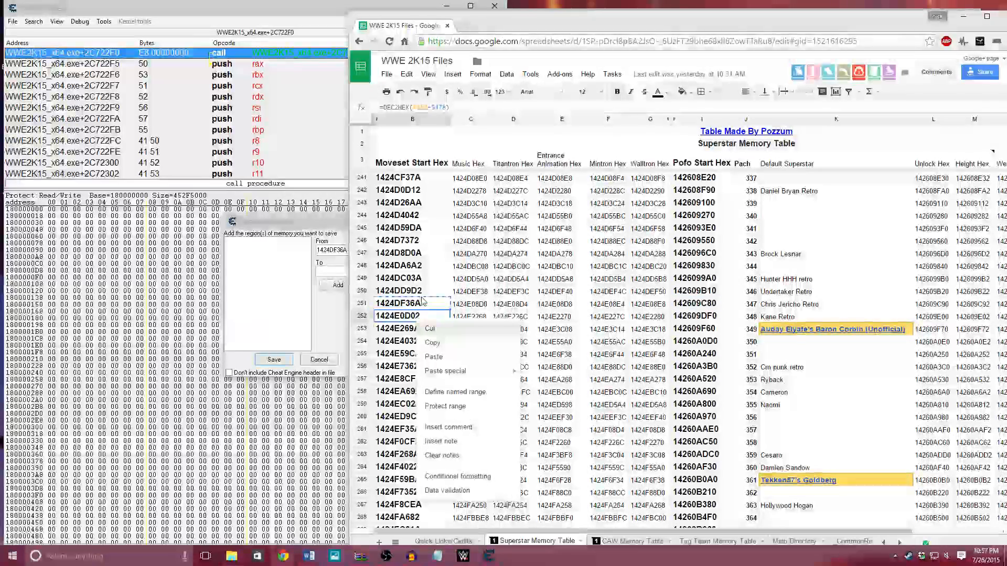
click(431, 345)
click(330, 272)
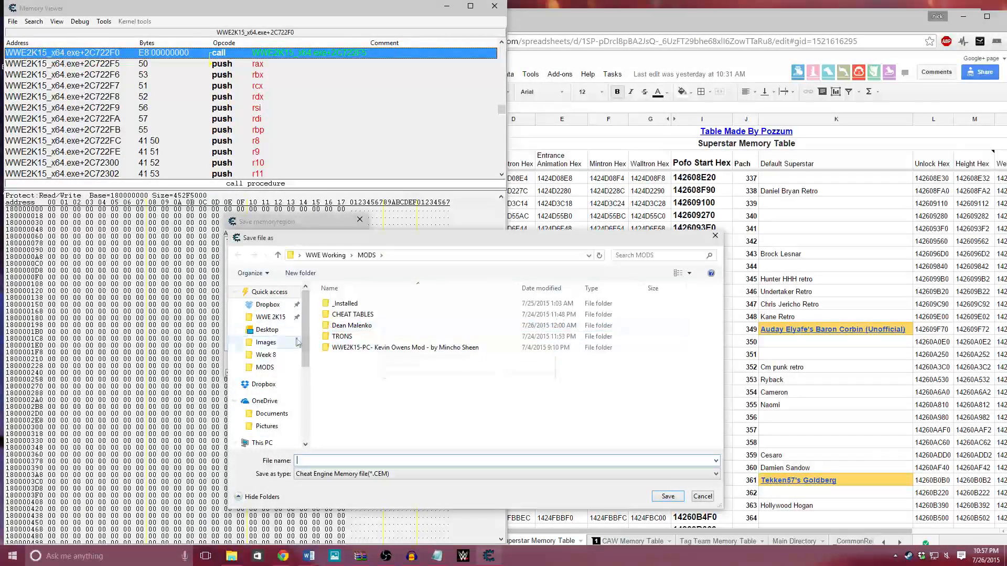
Save the memory region to the Desktop as 347.moveset
click(267, 329)
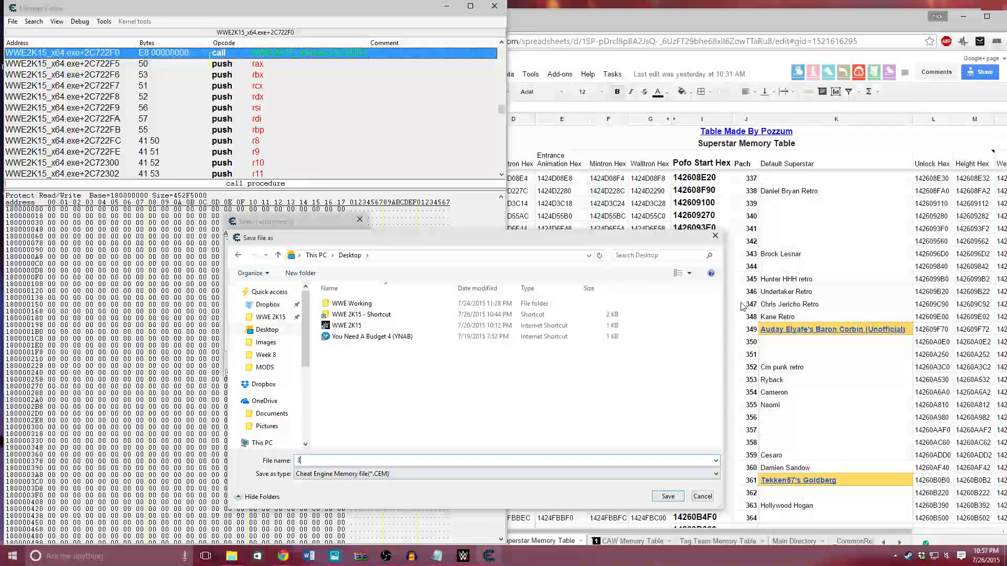
text(.moveset)
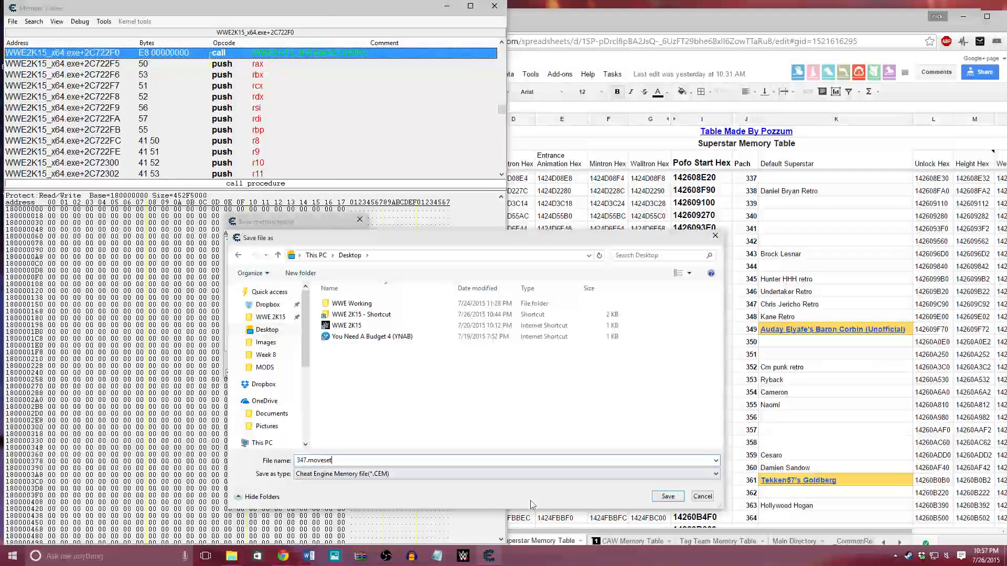
click(668, 496)
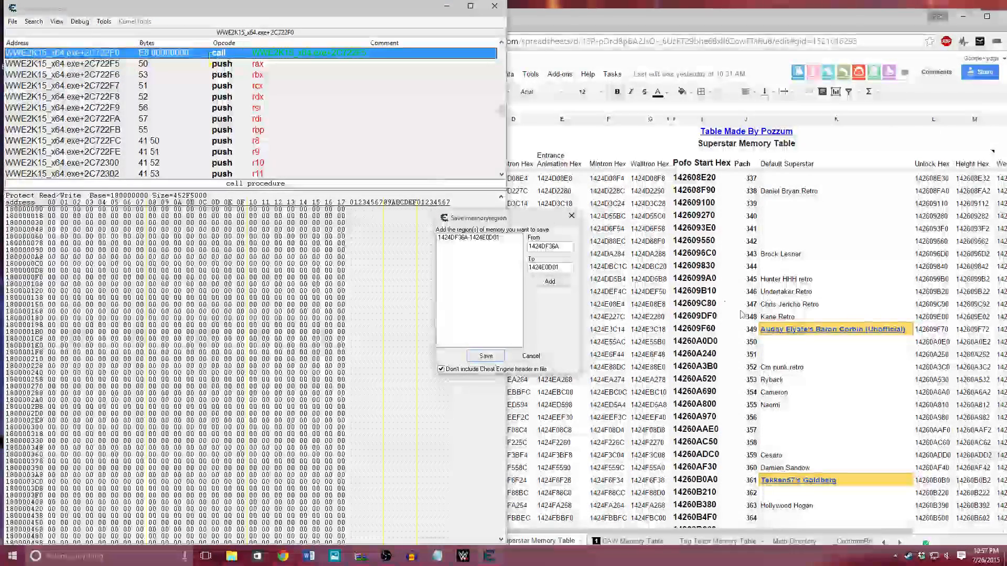
Set a new region's start to 142609C80, copied from Chris Jericho Retro's Pofo Start Hex in the Superstar Memory Table
click(714, 303)
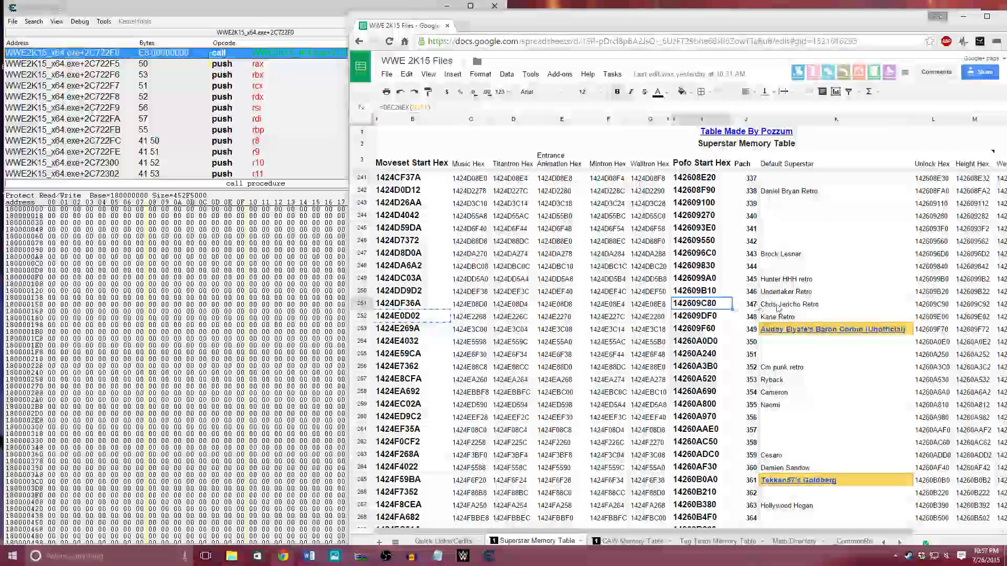
right_click(704, 306)
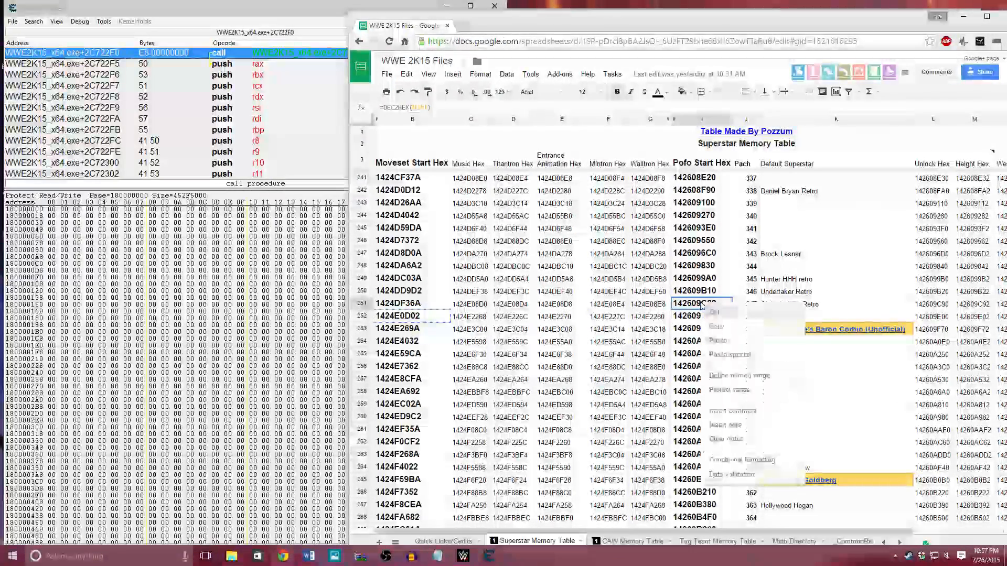
click(728, 327)
click(336, 283)
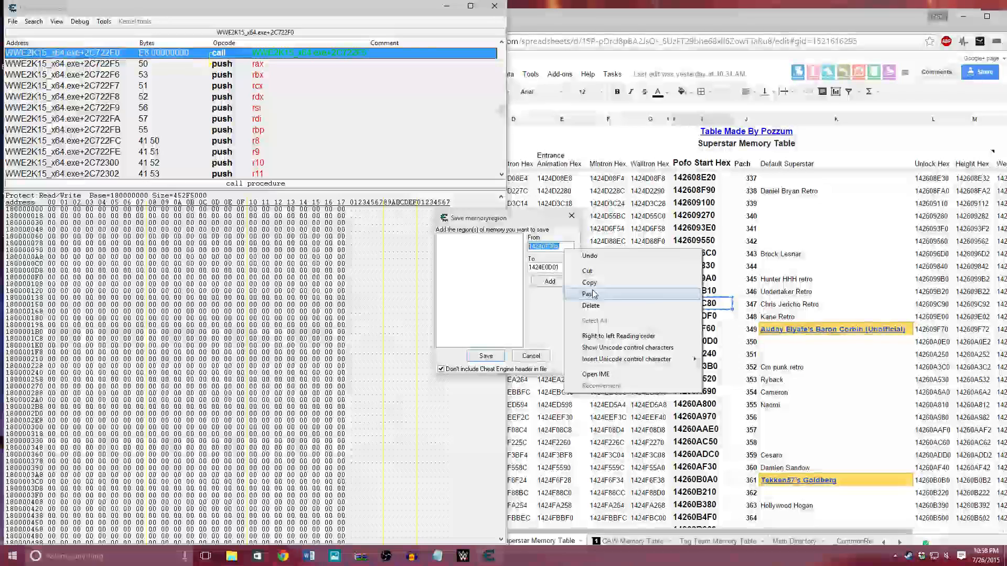
Set the region's end to 142609DEF, one less than Kane Retro's Pofo Start Hex, and add the region to the save list
click(691, 317)
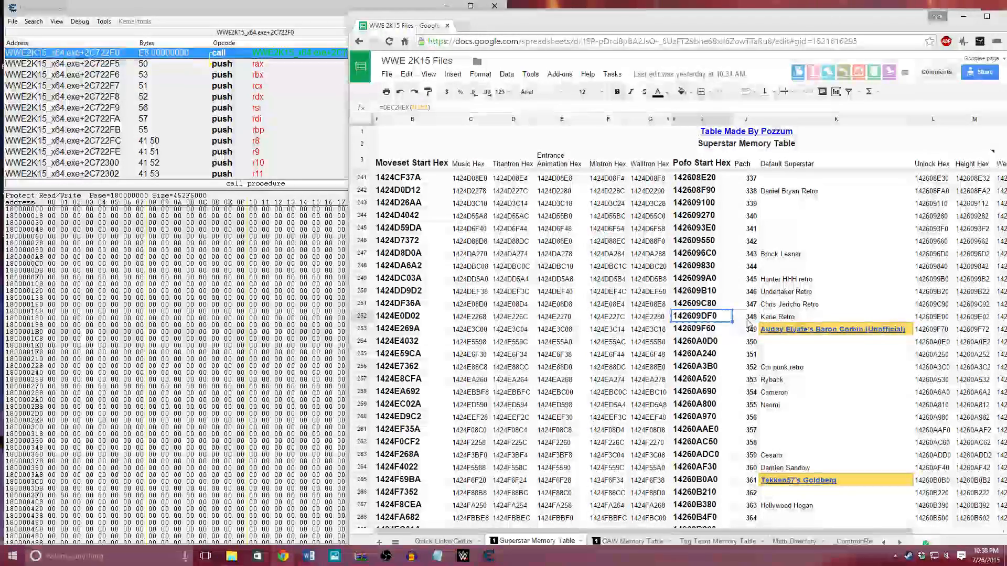
key(alt+Tab)
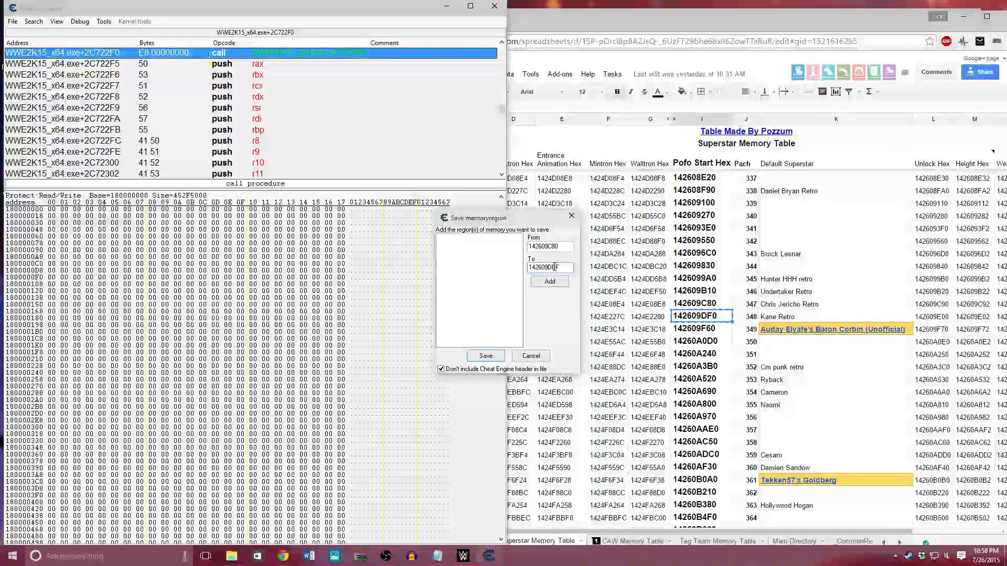
click(550, 281)
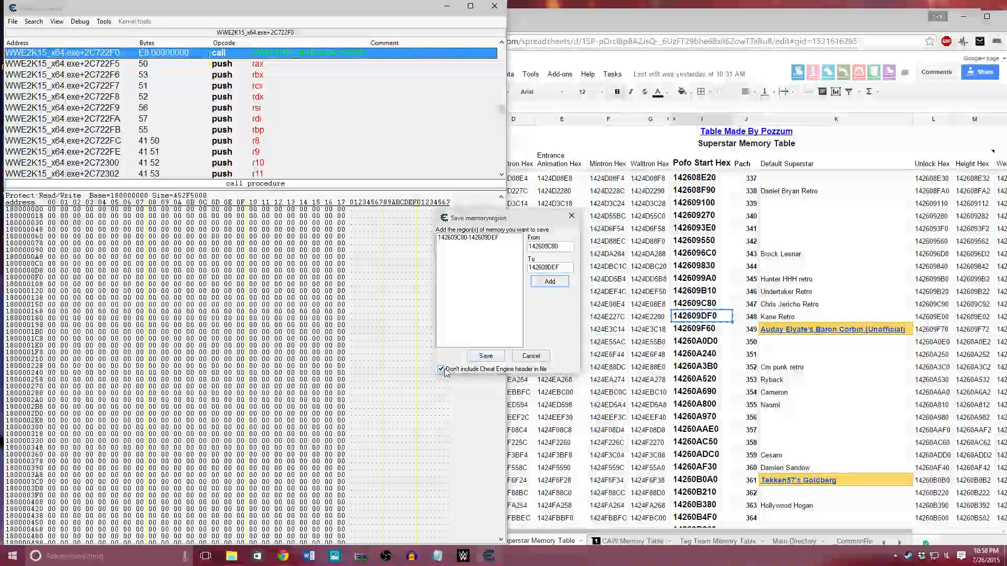
Save the added memory region to the Desktop as 347.pofo
click(486, 357)
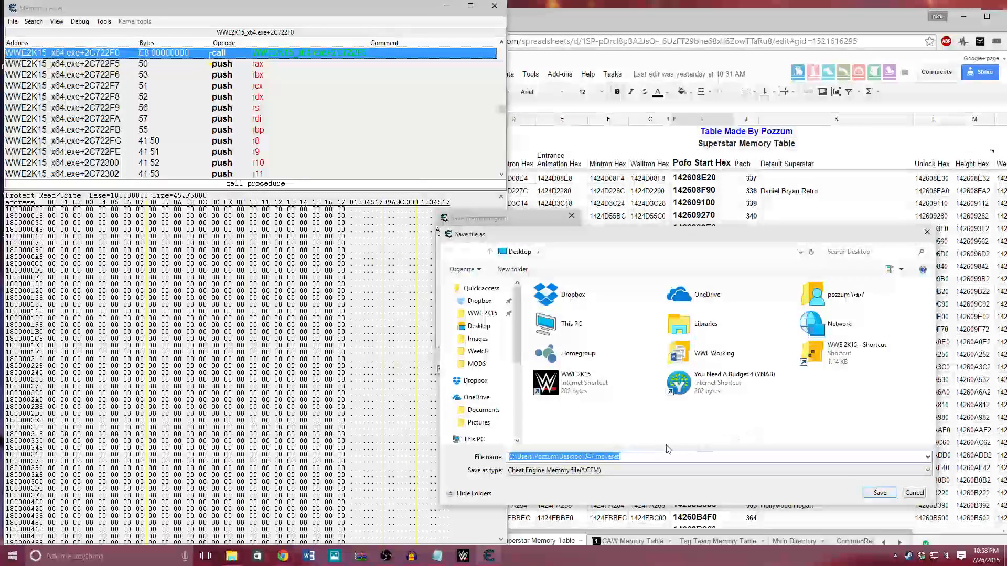
text(347)
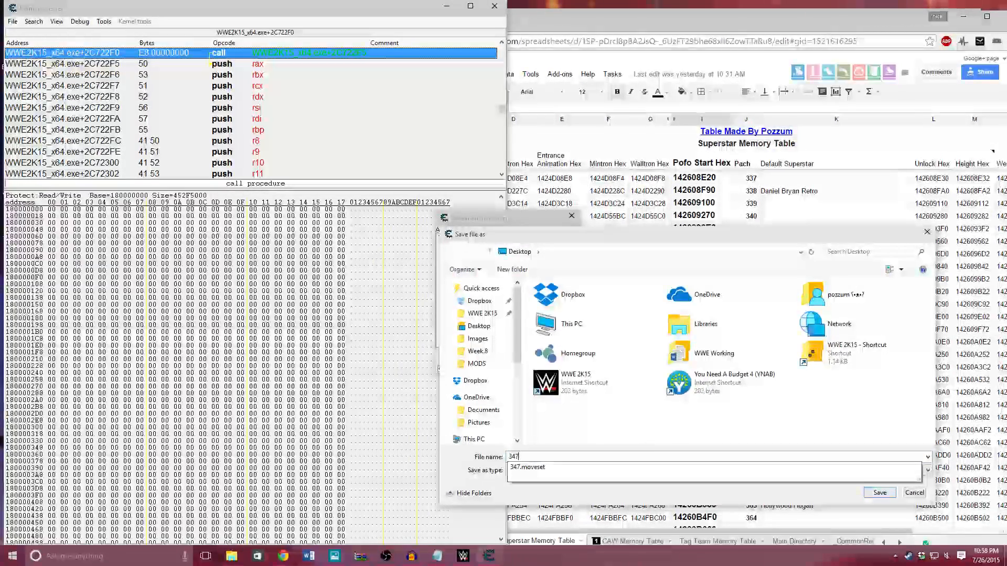
text(.pofo)
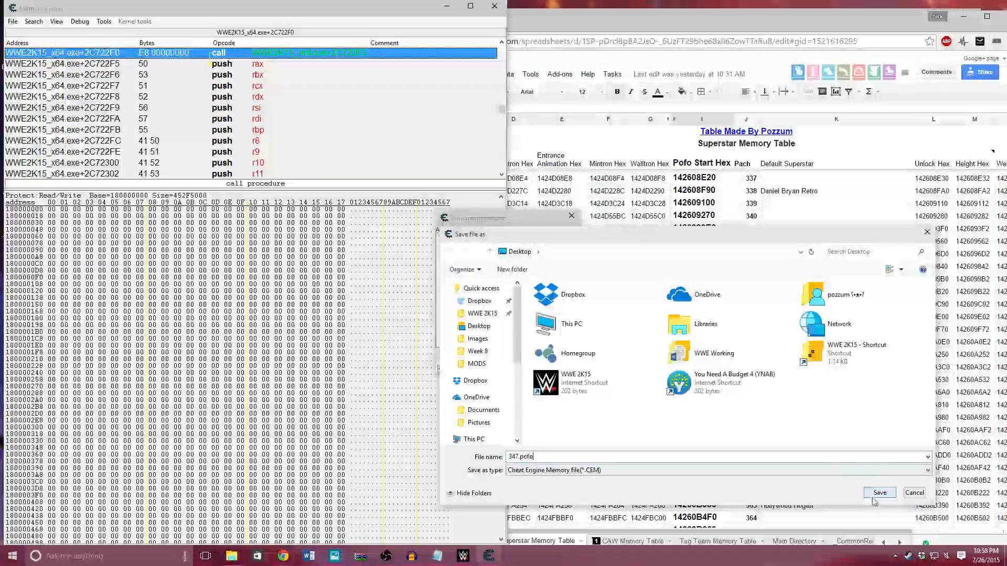
key(Return)
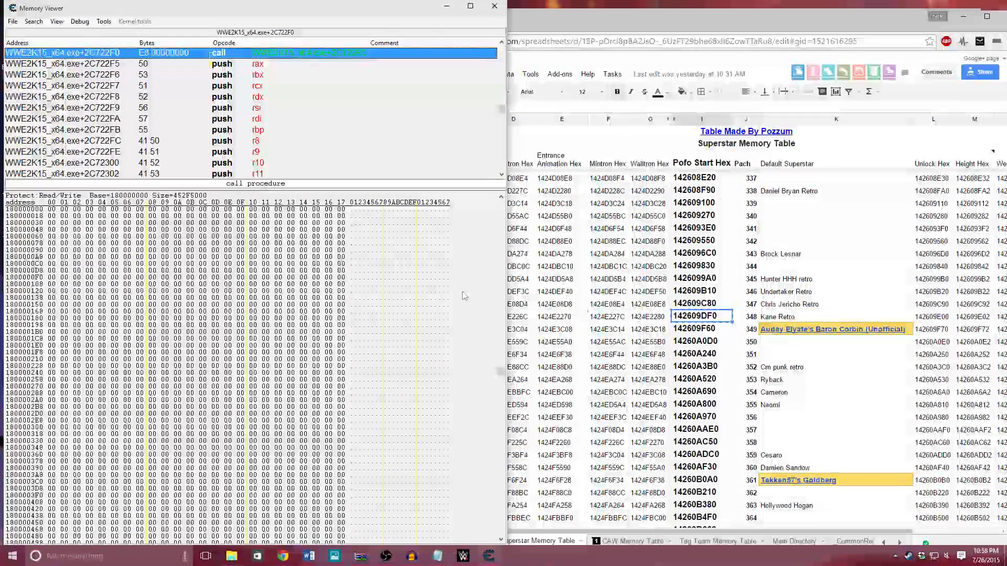
Go to address 142609F60 in the Memory Viewer, copied from character 349's Pofo Start Hex in the Superstar Memory Table
click(454, 261)
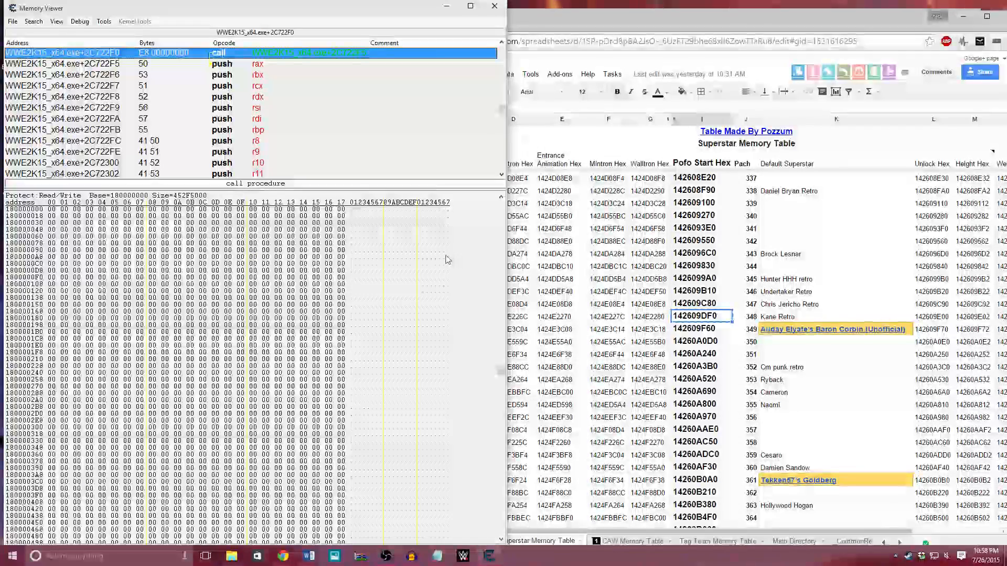
click(708, 331)
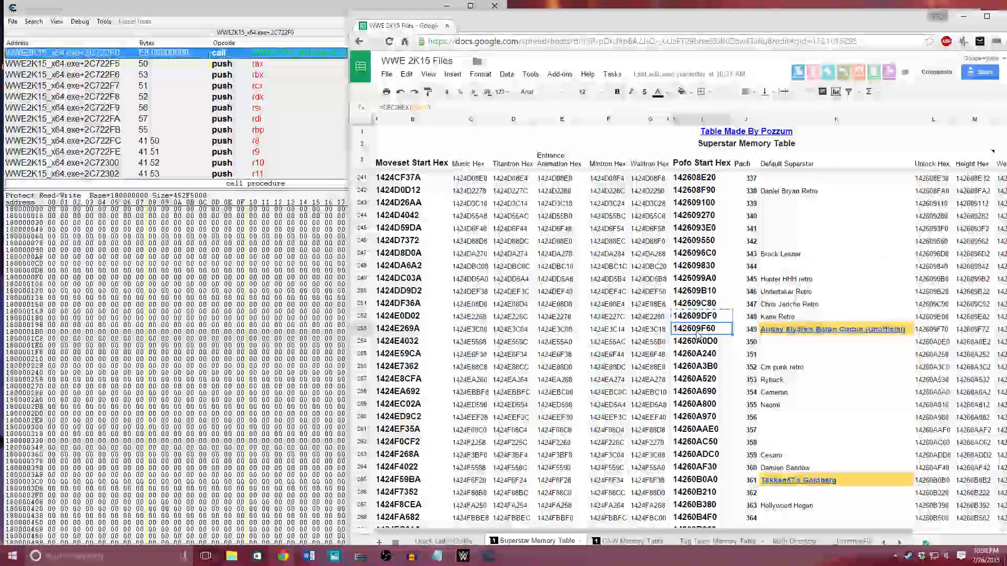
right_click(699, 335)
click(727, 362)
click(33, 225)
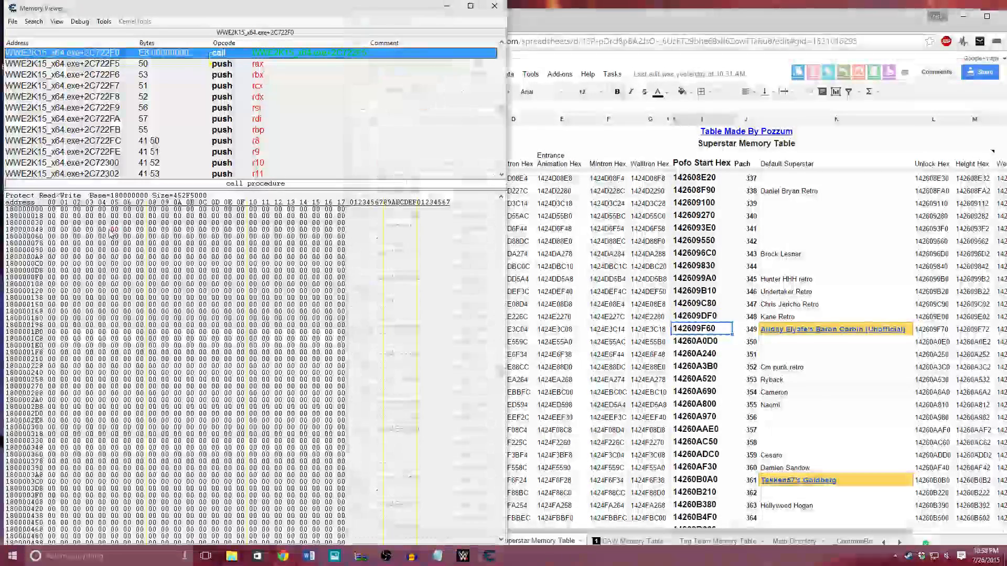
right_click(33, 226)
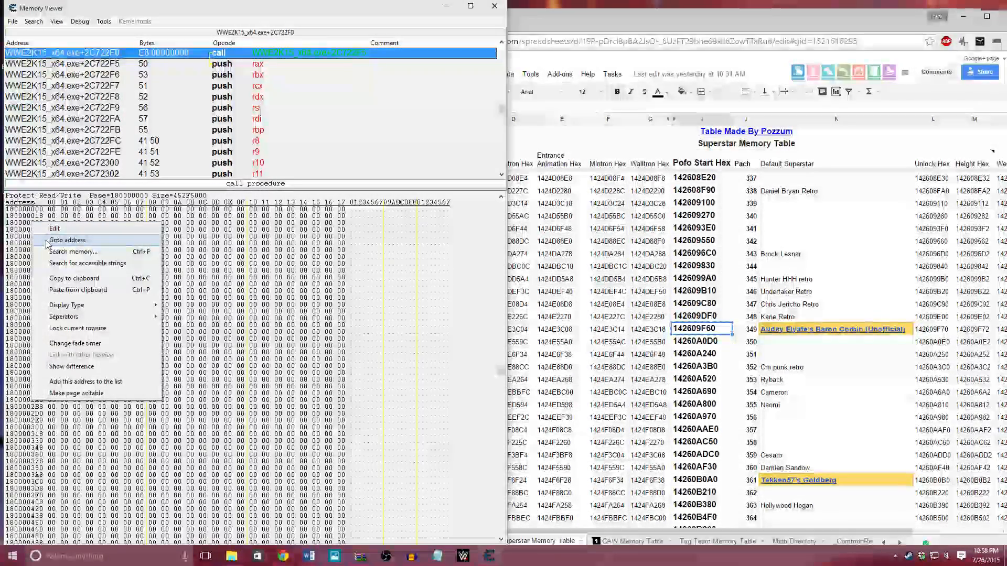
click(58, 232)
right_click(462, 297)
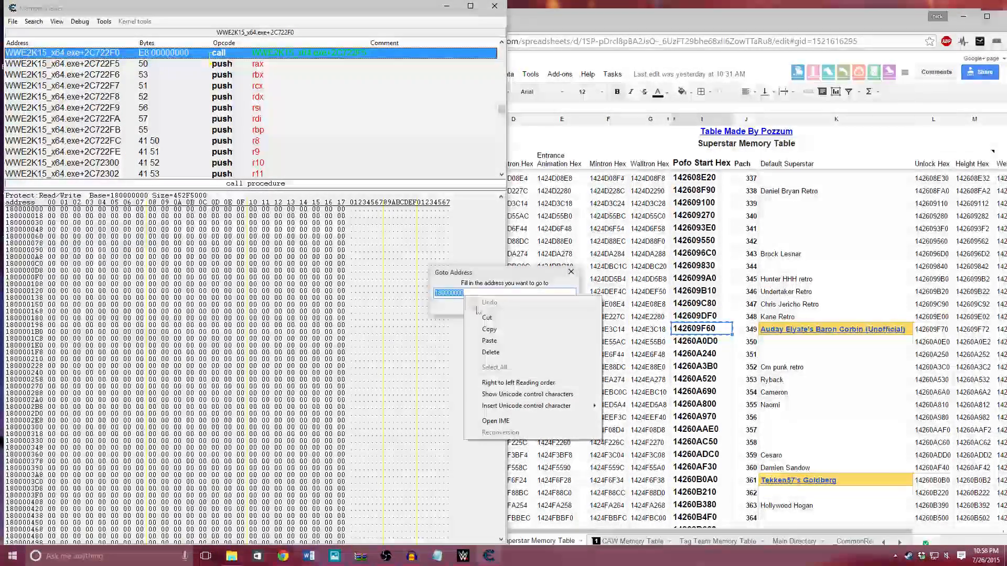
click(486, 341)
click(484, 308)
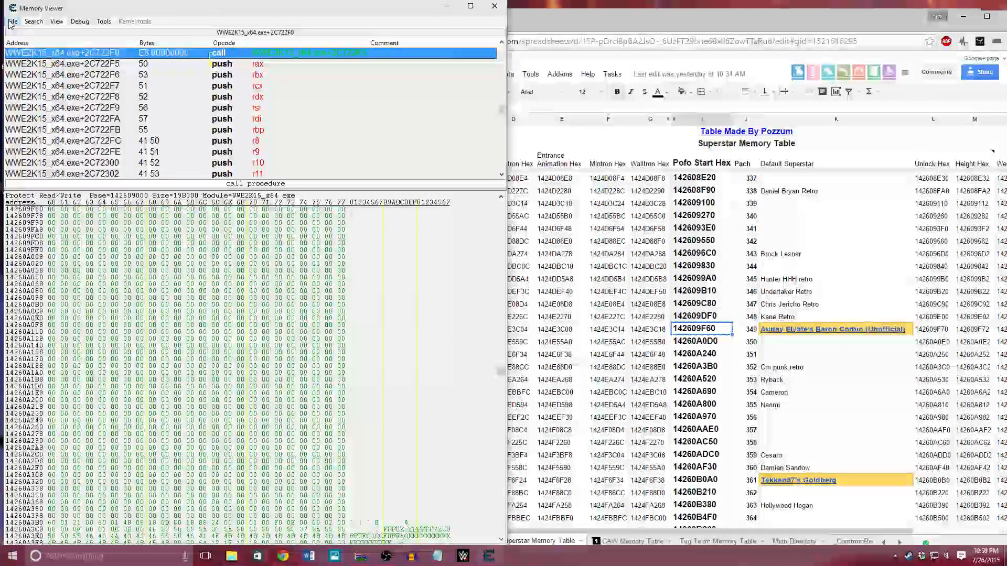
Open 347.pofo from the Desktop for loading into memory, listing all file types to find it
click(42, 88)
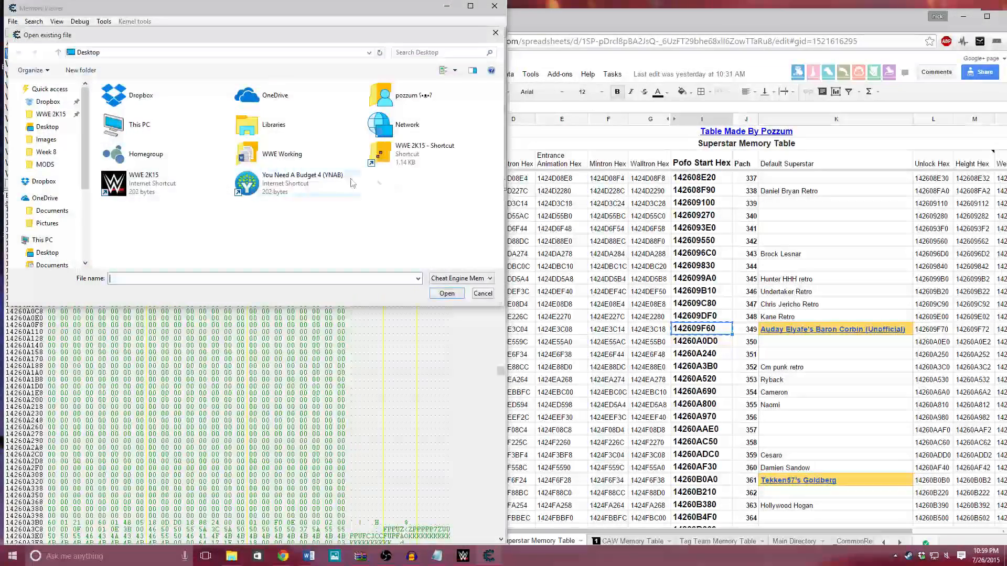
click(461, 278)
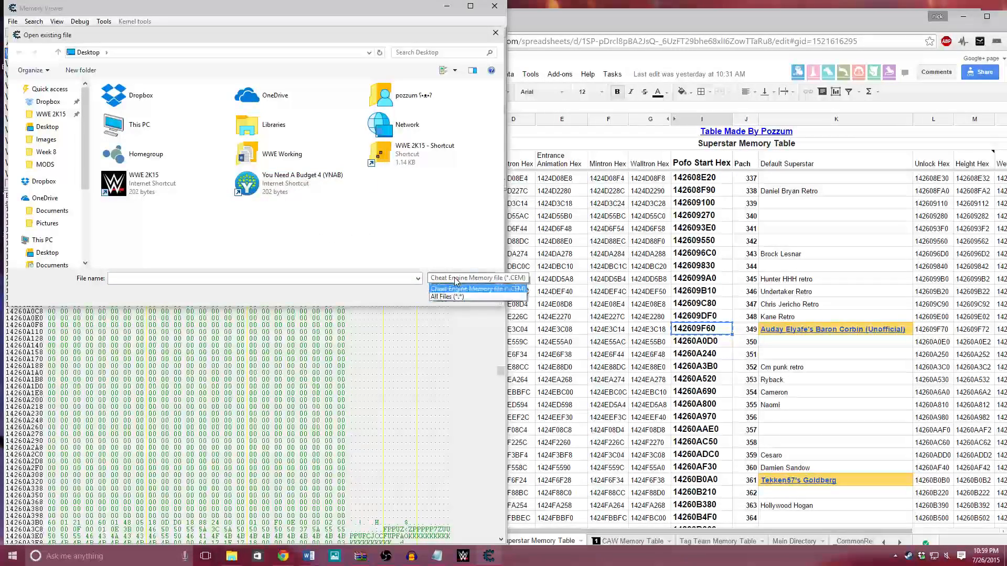
click(456, 298)
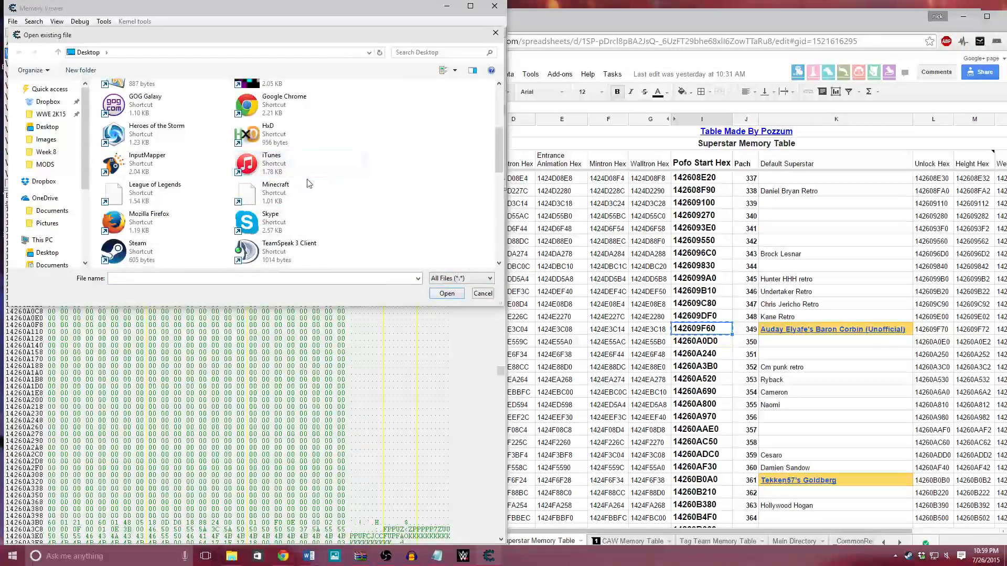
click(281, 152)
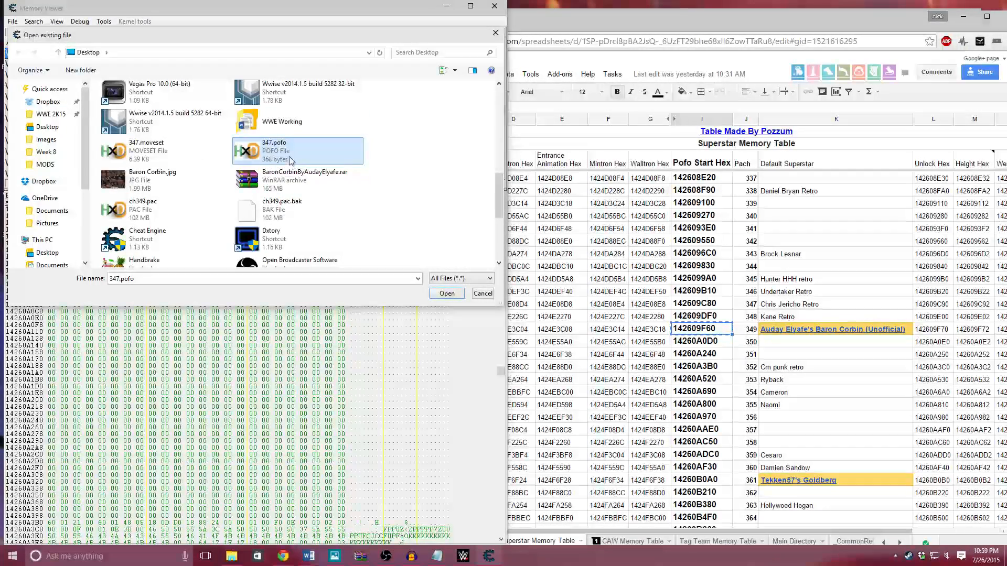
click(442, 297)
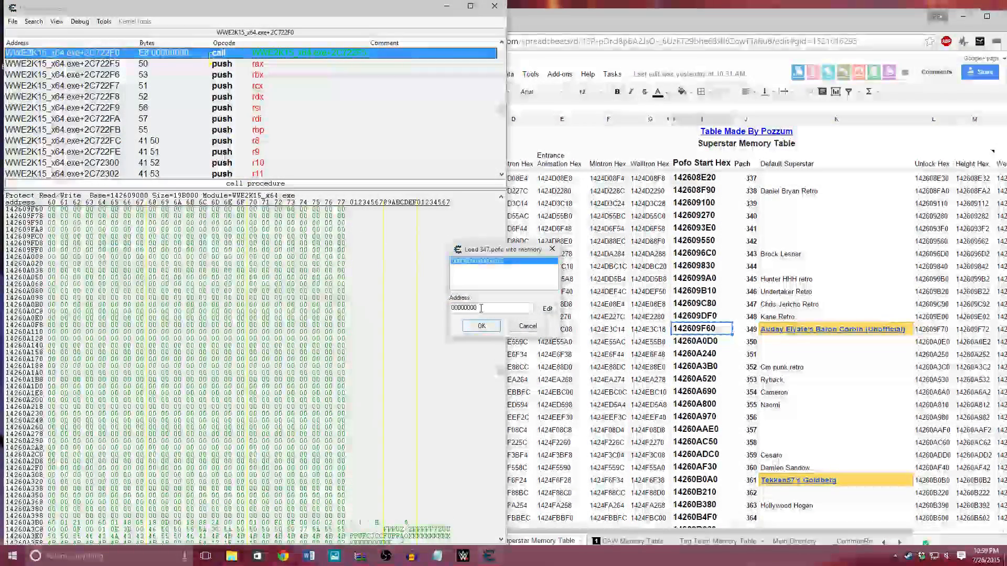
Set the load address of 347.pofo to 142609F60 and load the file into memory
double_click(471, 308)
right_click(471, 308)
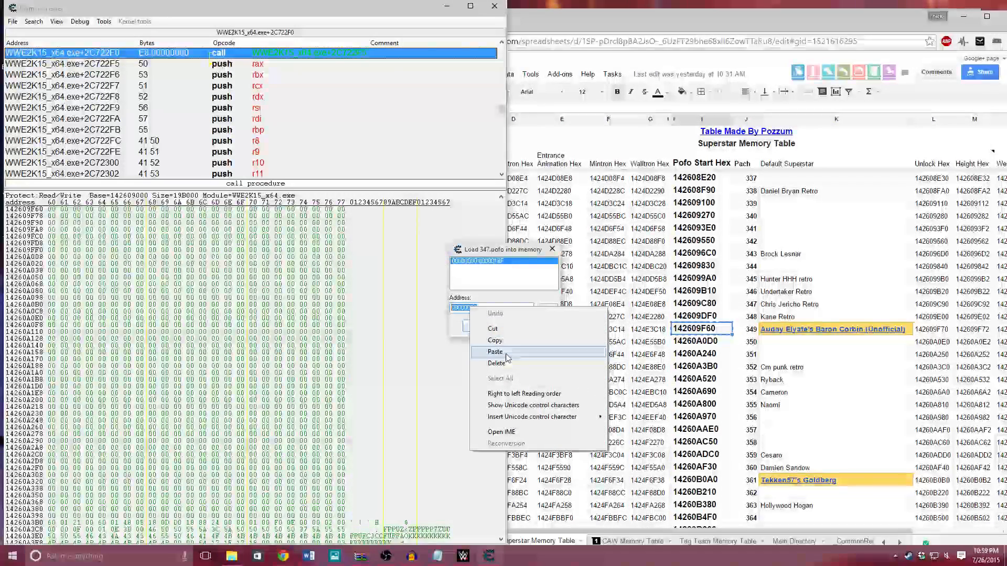
click(477, 350)
click(546, 310)
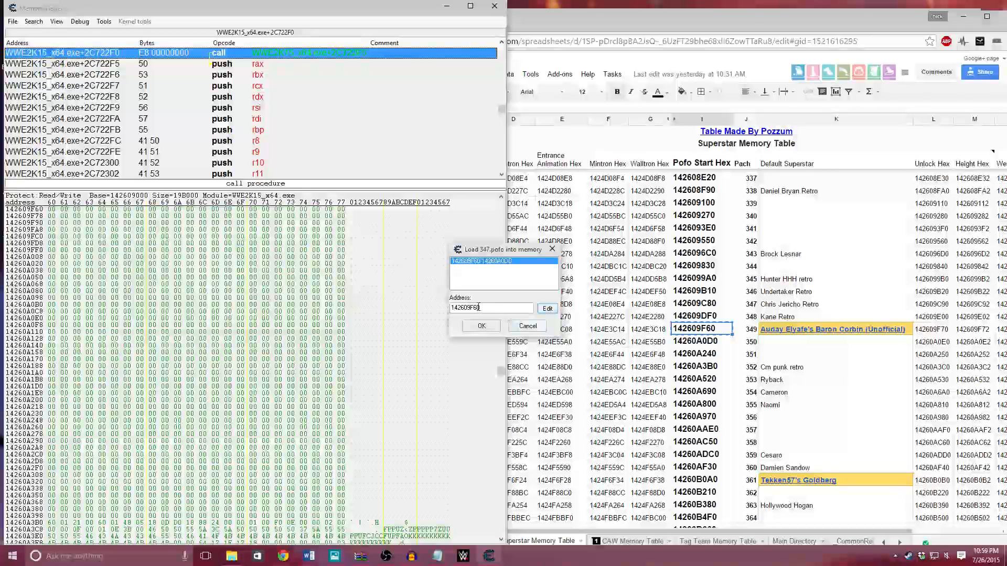
click(480, 326)
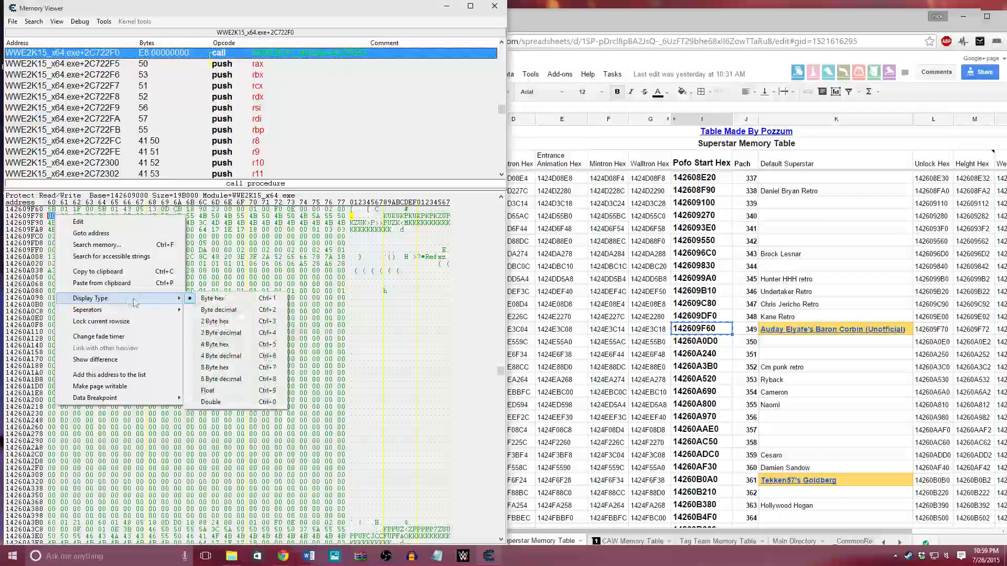
Display the memory as 2-byte decimals and set the values at 142609F60 and 142609F64 to 349
click(221, 335)
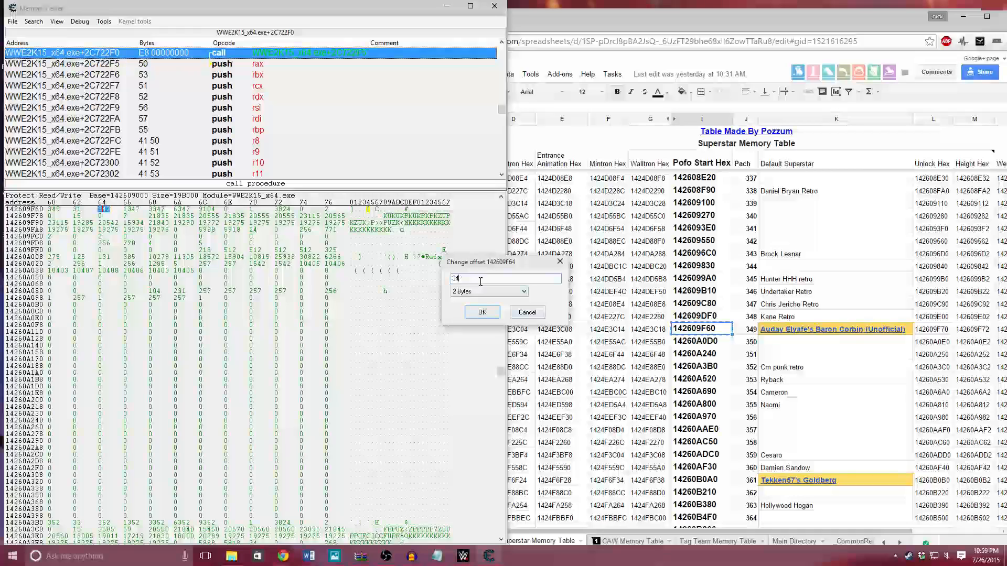
click(483, 312)
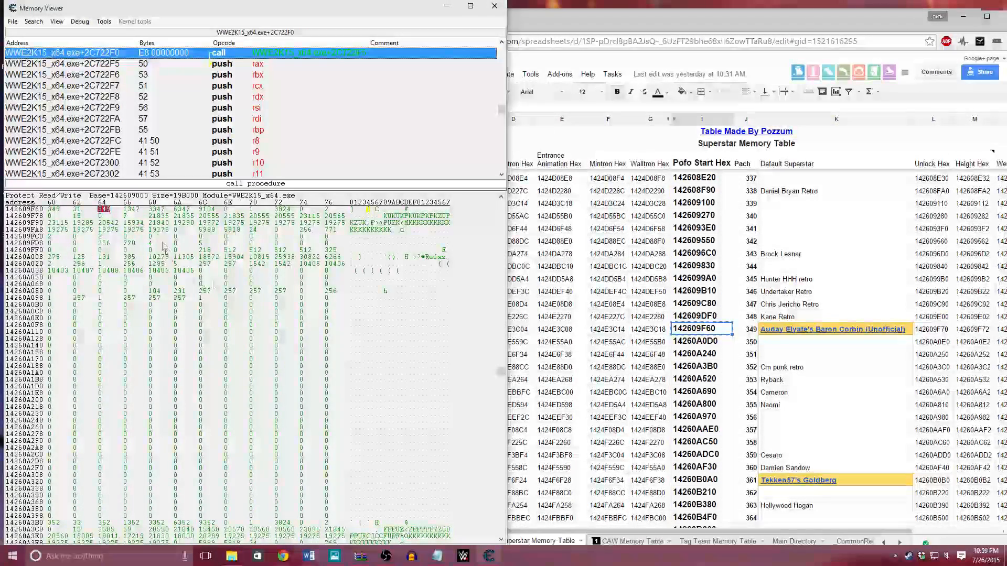
Display the memory as 2-byte hex and write the name code 6A9F at 142609F66, 142609F68 and 142609F6A
click(94, 209)
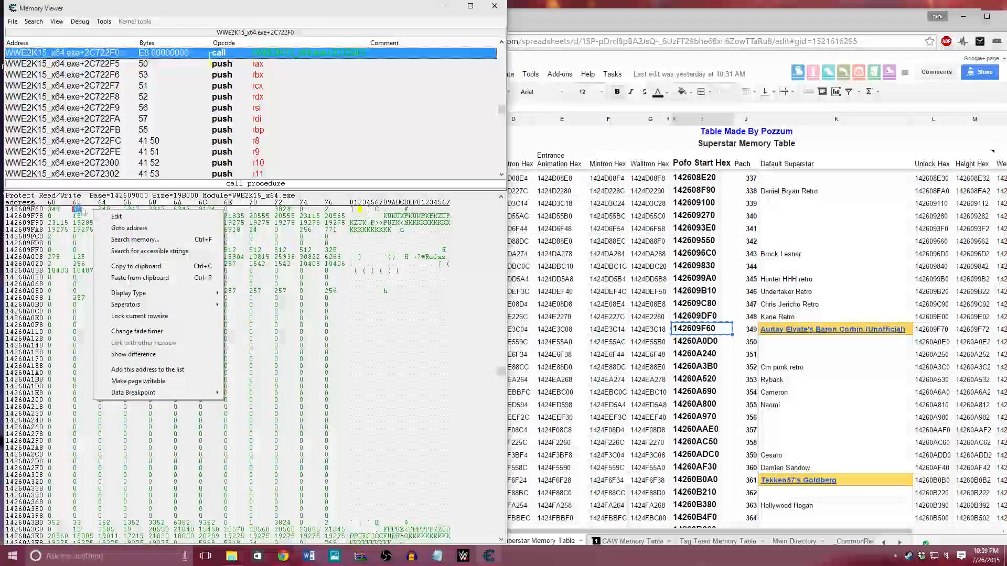
mouse_move(173, 293)
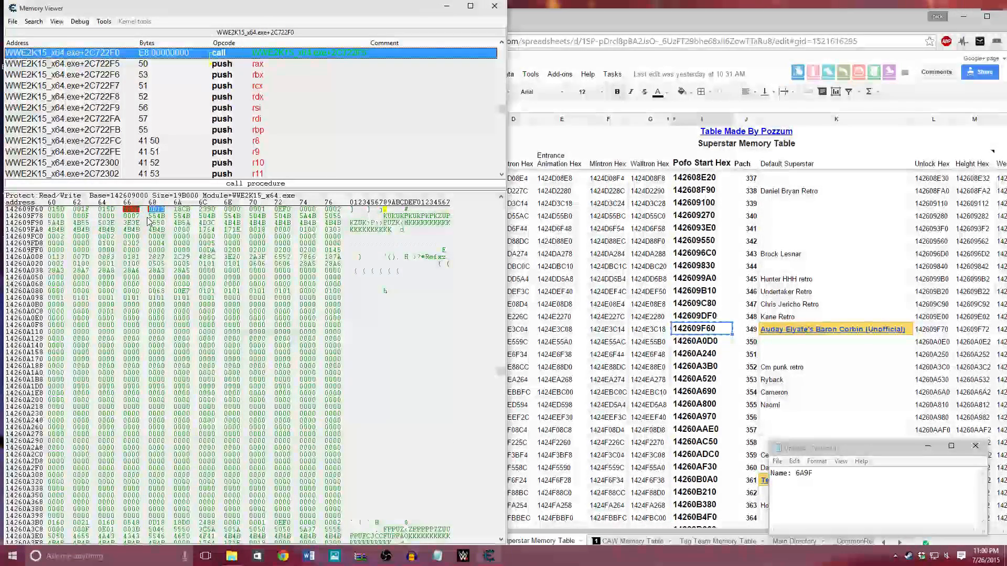
text(6A9F )
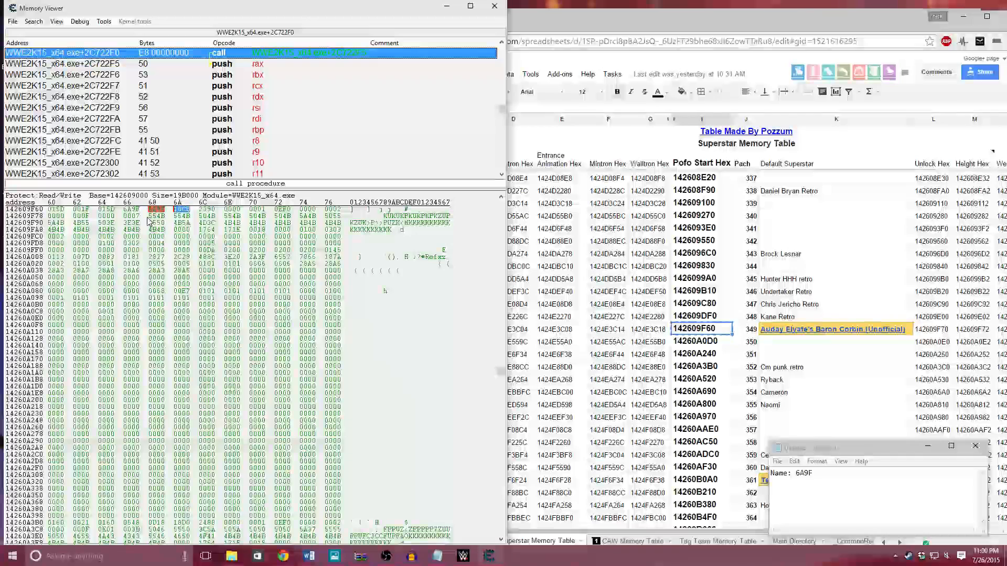
text(6A9F )
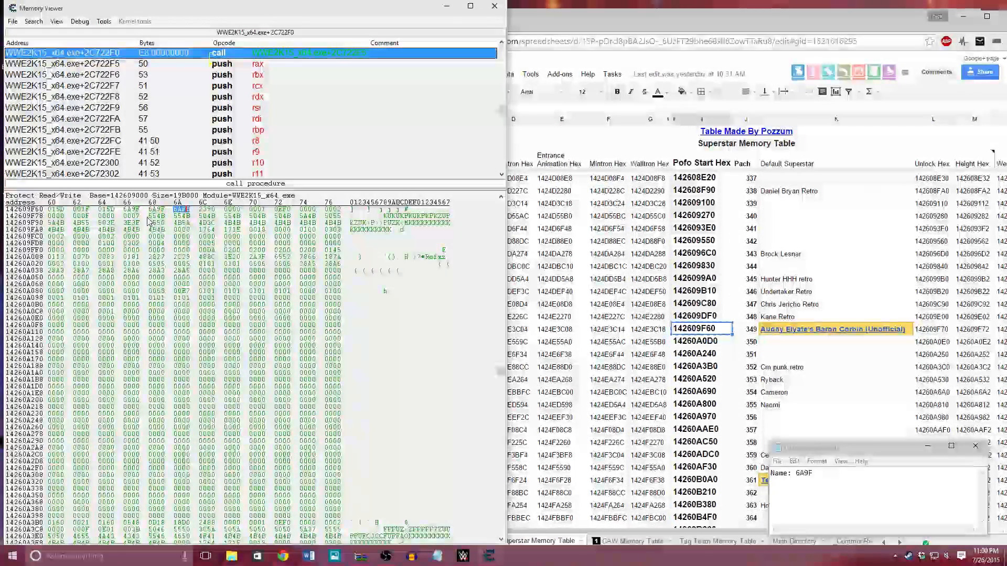
text(6A9F)
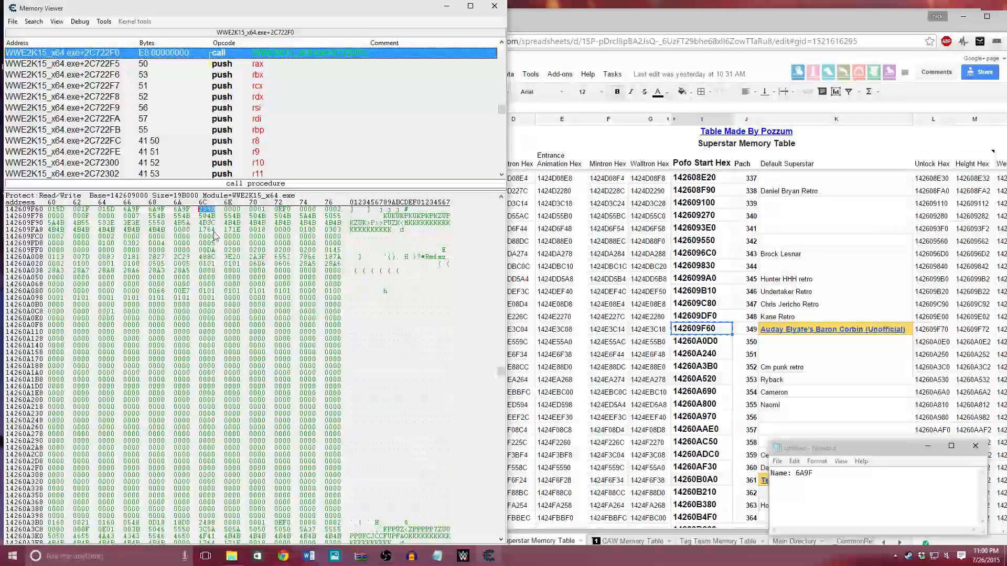
Copy the Moveset Start Hex address 1424E269A for pach 349 from the Superstar Memory Table
click(672, 348)
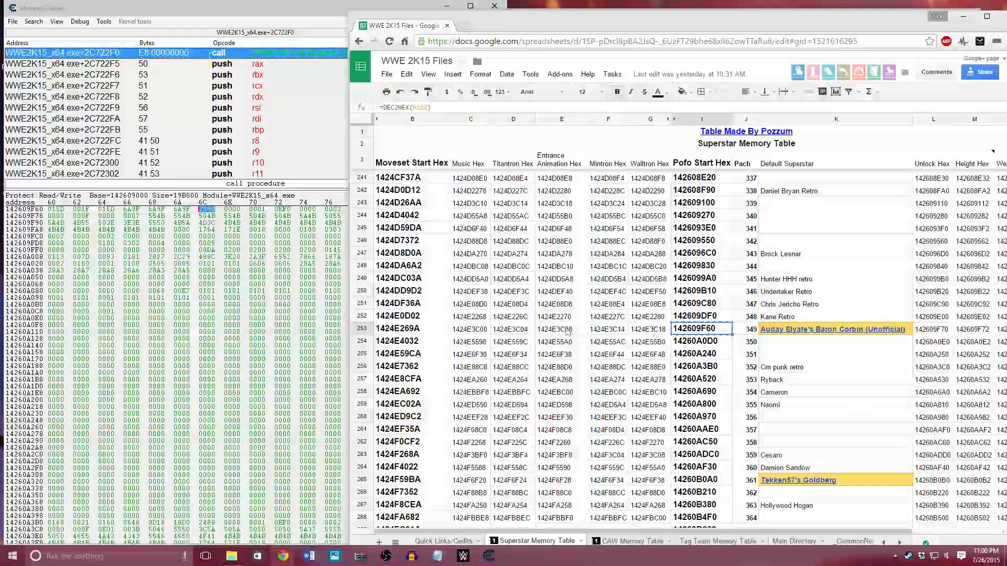
click(420, 330)
right_click(419, 330)
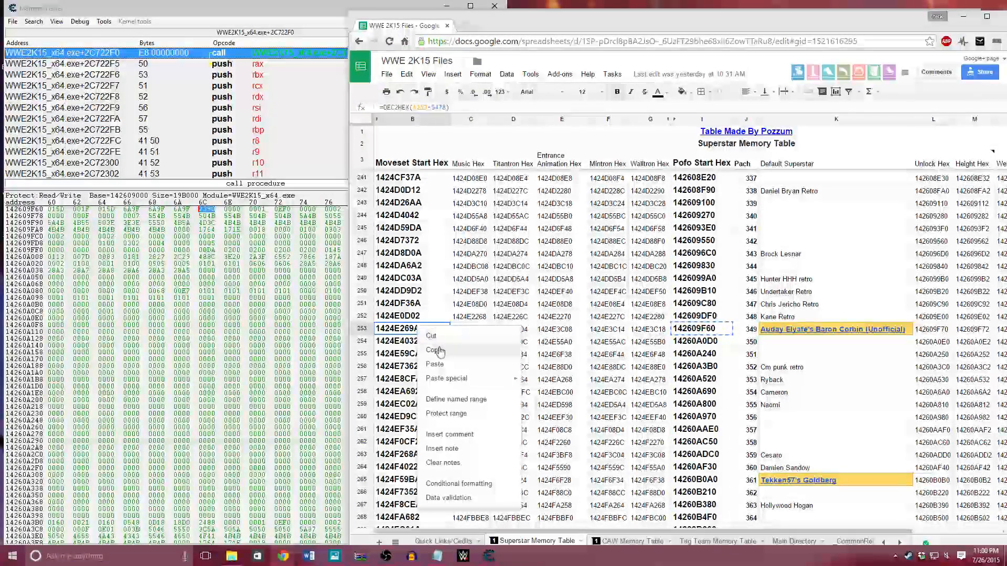
click(449, 360)
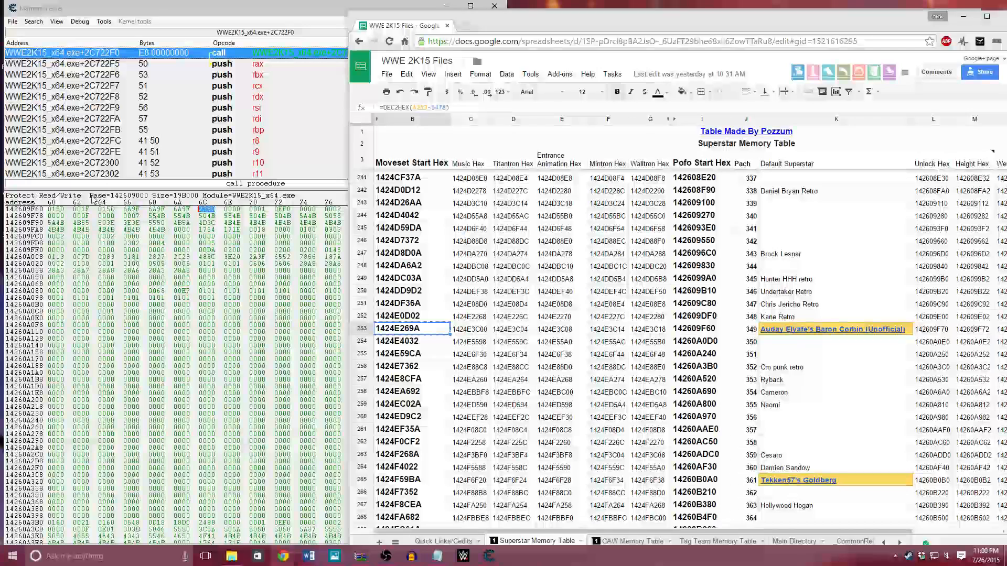
Load 347.moveset from the Desktop into memory at address 1424E269A
click(81, 215)
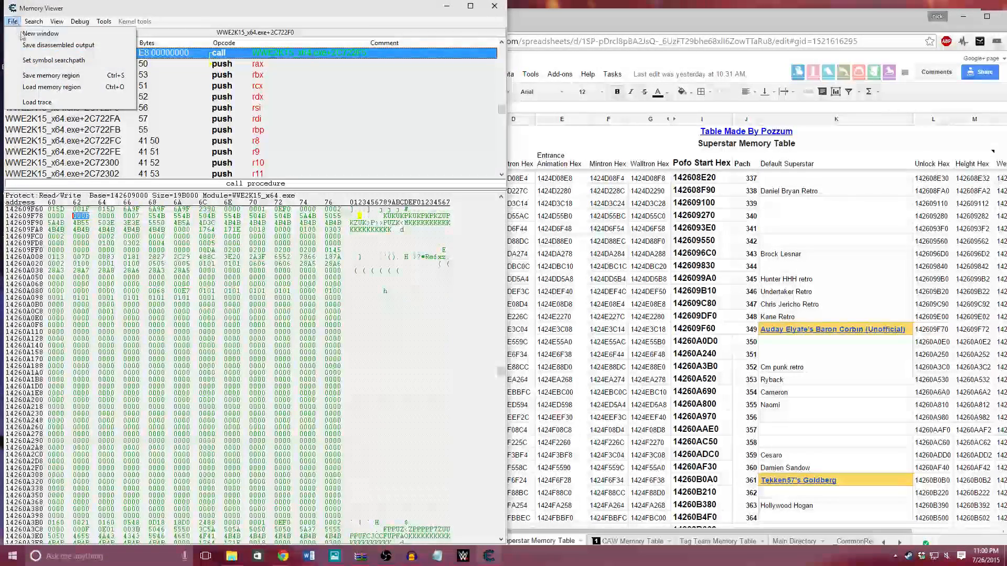
click(50, 88)
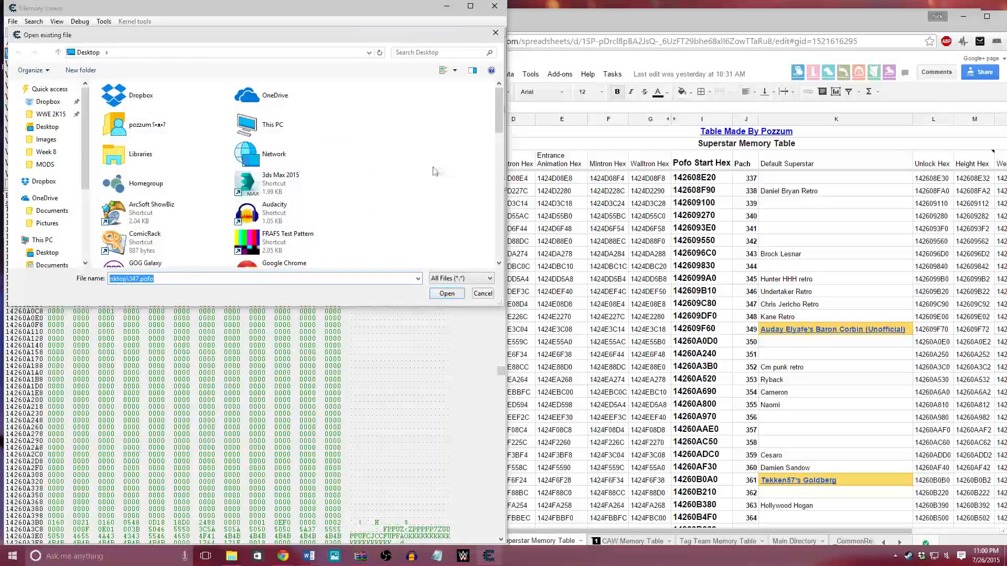
scroll(328, 206, down, 1)
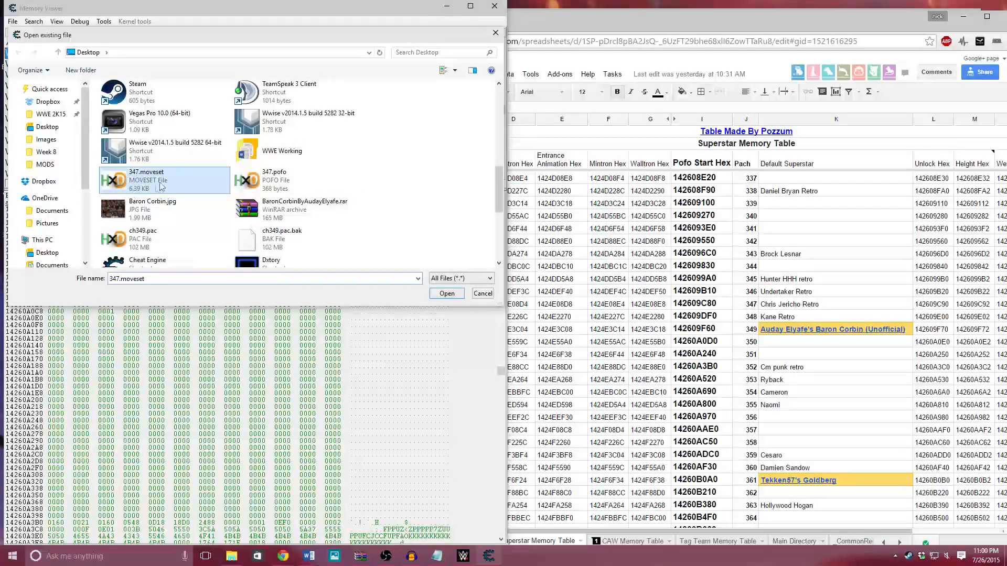
click(446, 293)
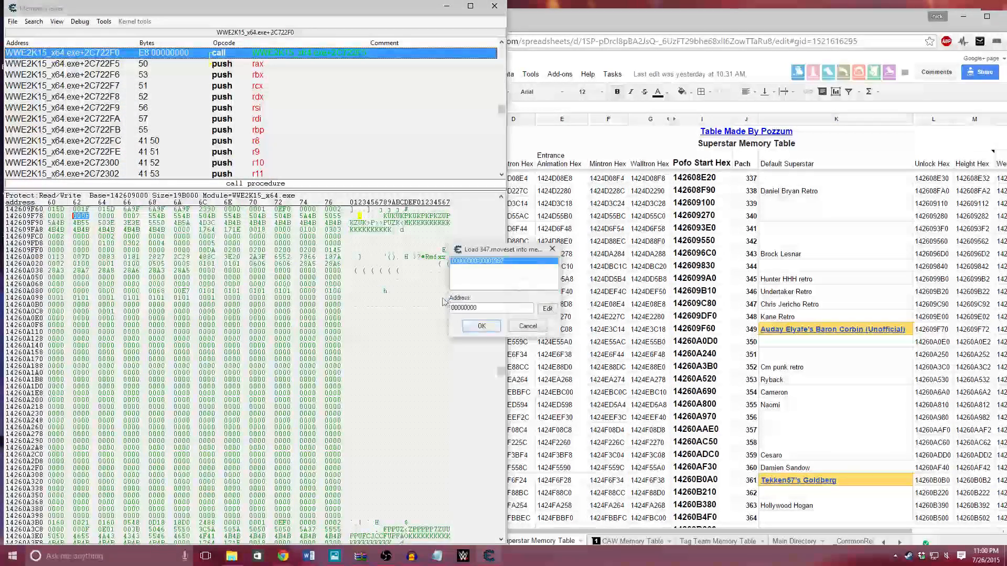
double_click(476, 308)
right_click(482, 310)
click(509, 356)
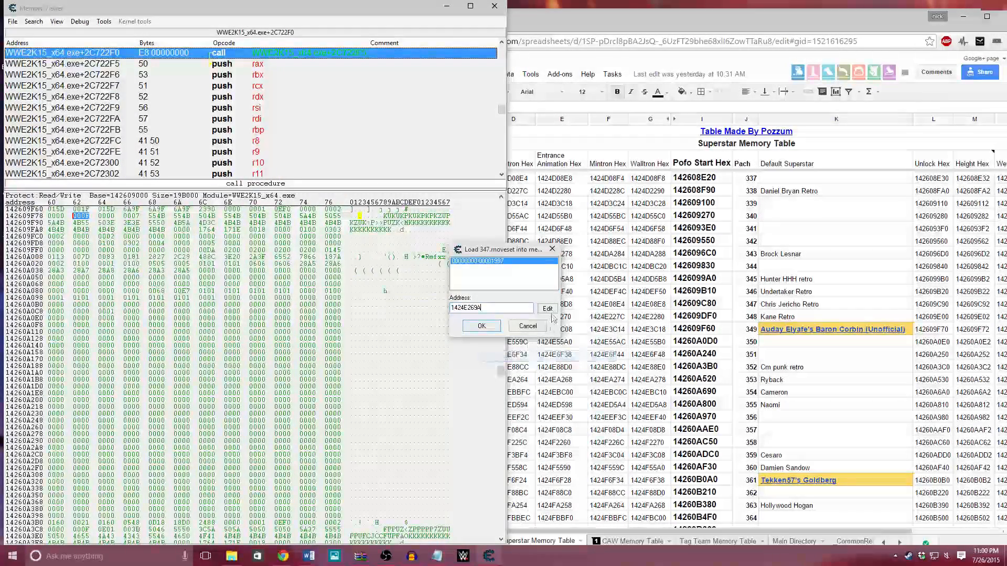
click(482, 326)
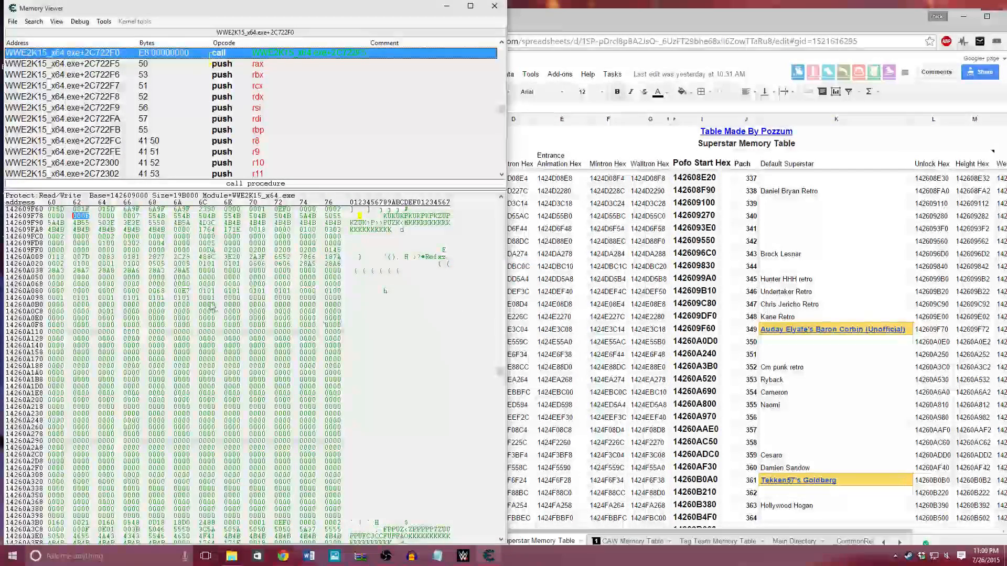
Go to address 1424E269A in the hex view to check the loaded moveset data
right_click(50, 248)
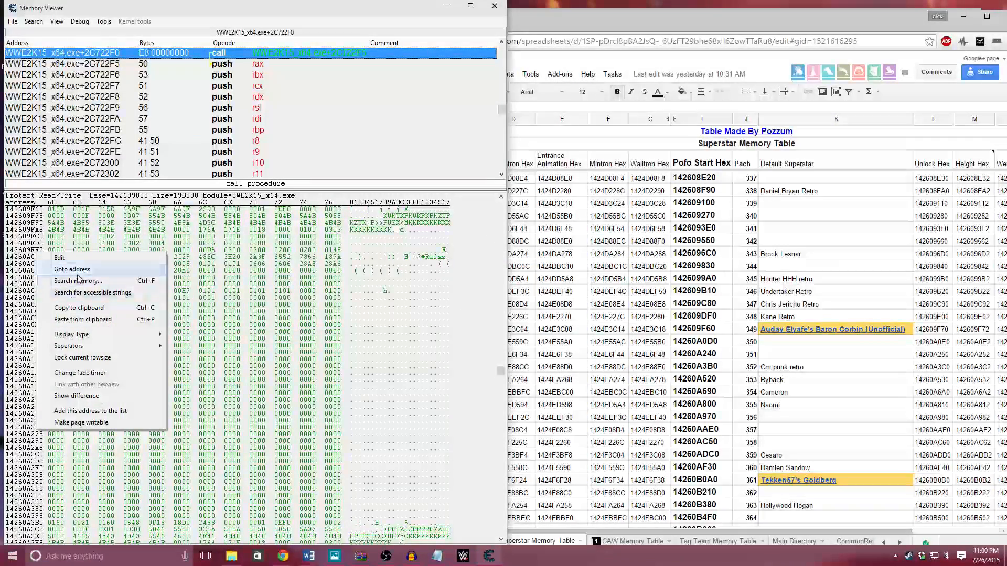
click(65, 269)
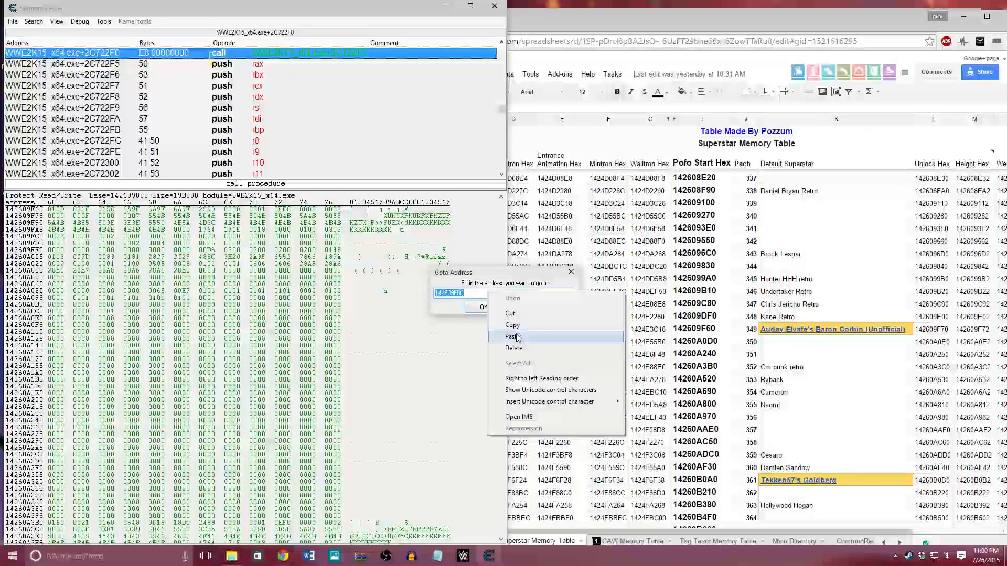
click(483, 310)
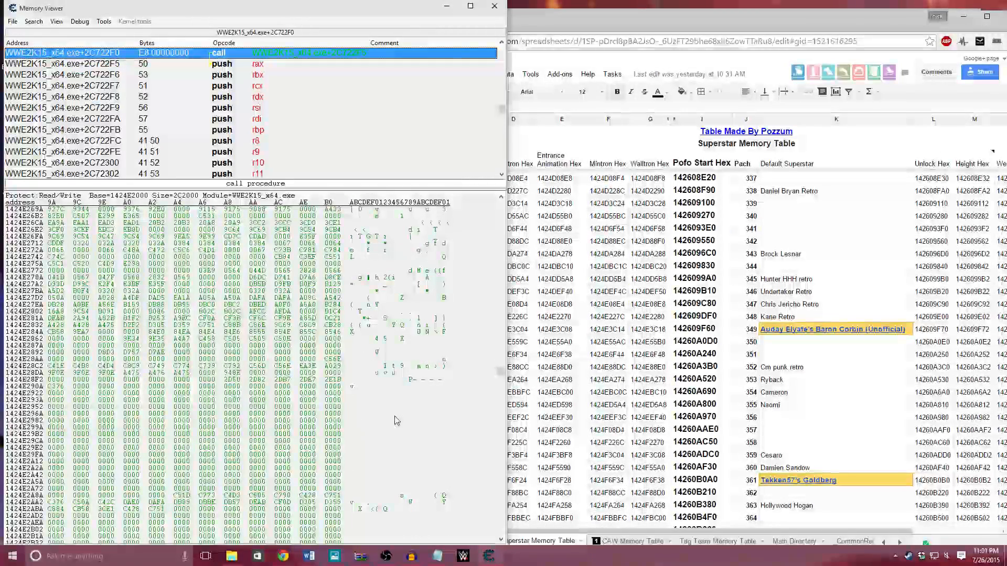
Switch to WWE 2K15 and open the Edit Superstars roster in the My WWE section
click(464, 557)
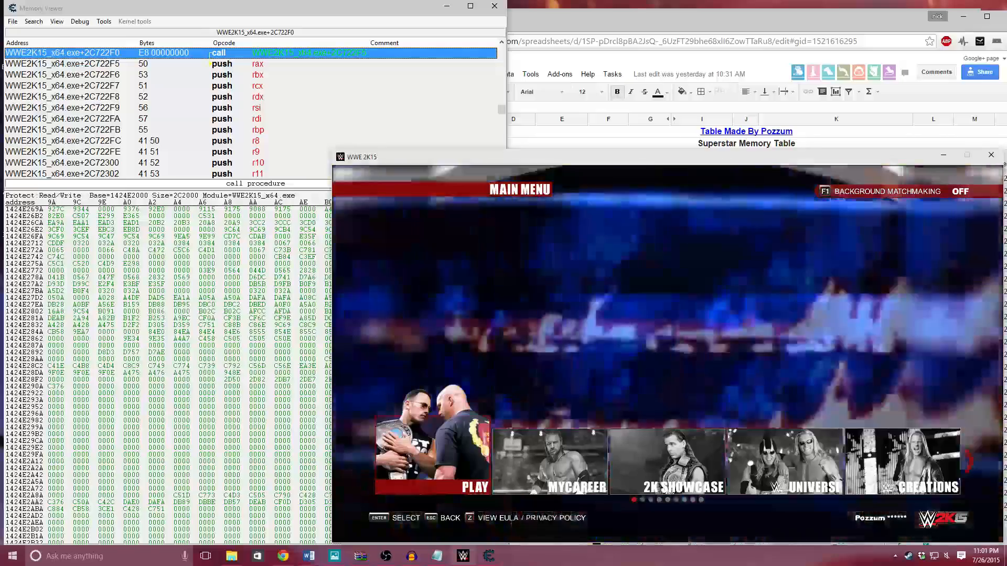
key(Right)
key(Right)
key(Right)
key(Right)
key(Right)
key(Right)
key(Right)
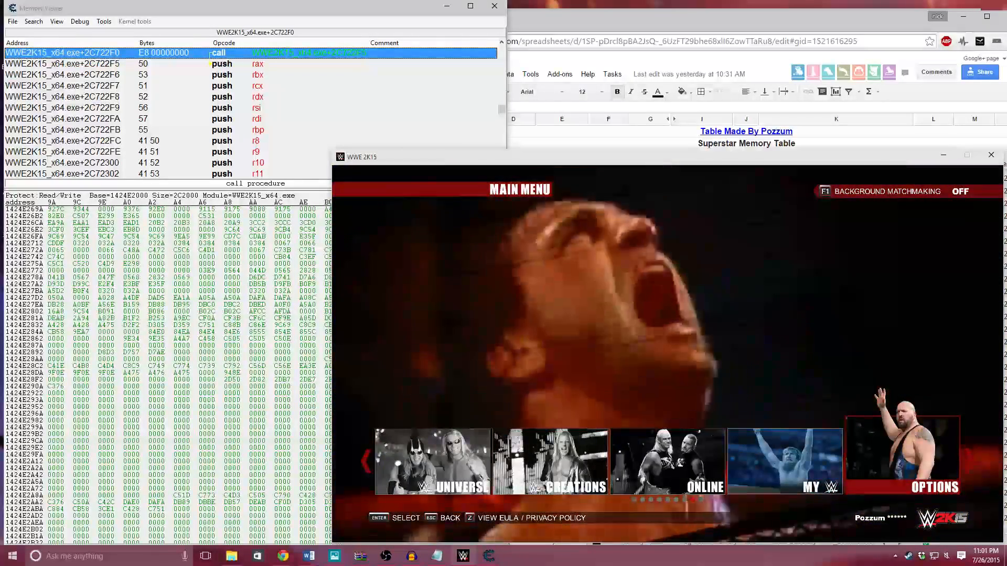
key(Left)
key(Return)
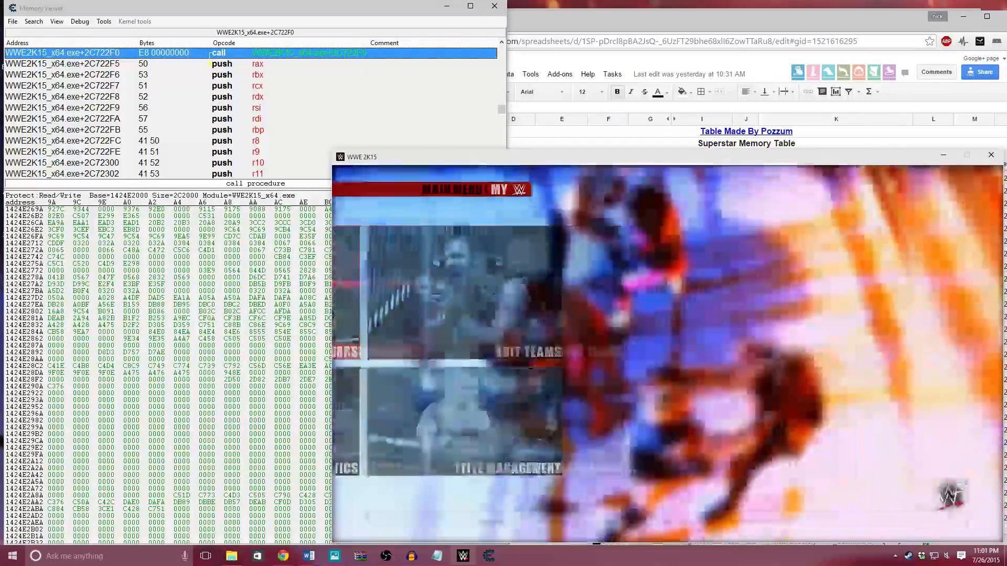
key(Return)
key(Return)
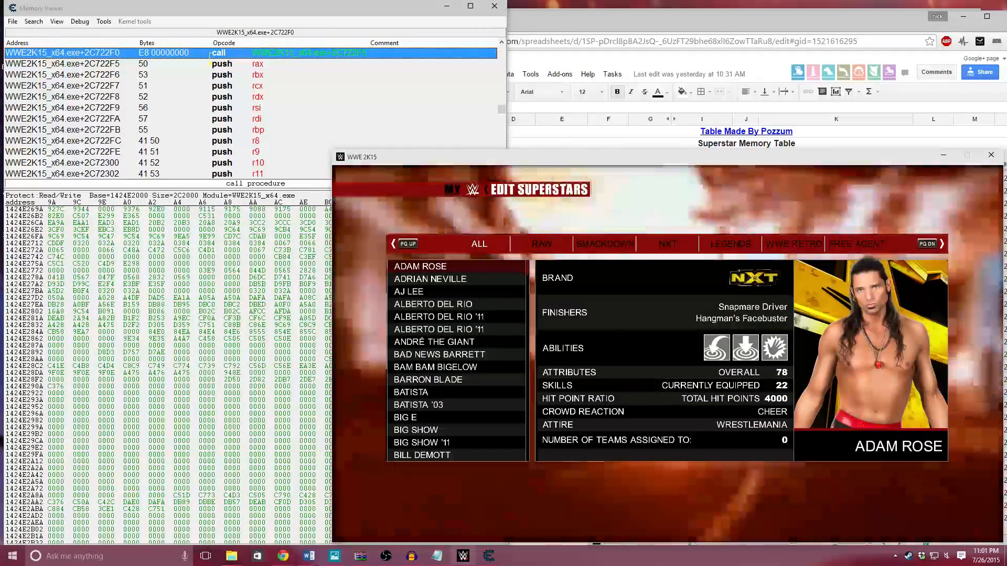
Leave the Edit Superstars roster for the main menu and reopen it to refresh the list
key(Escape)
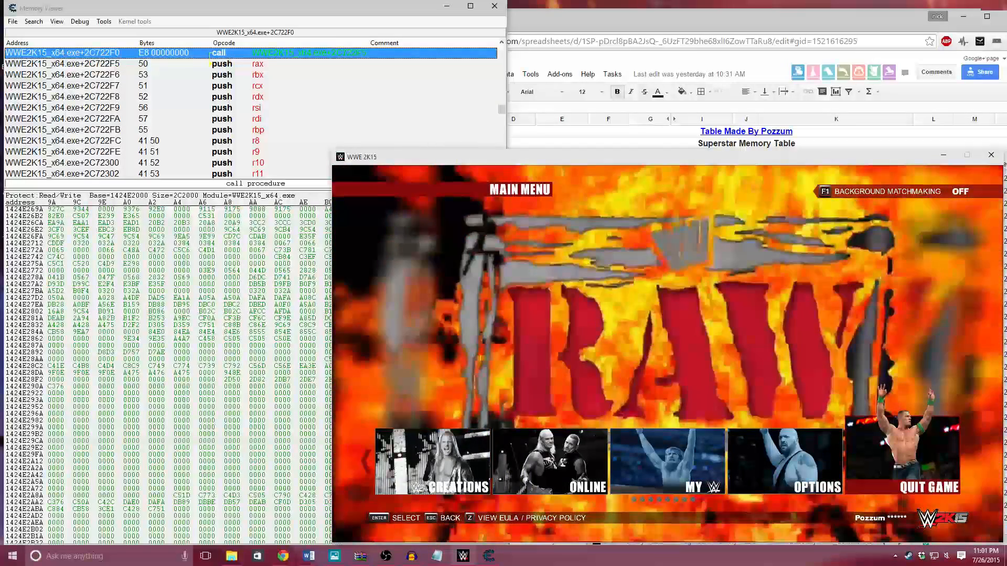
key(Left)
key(Left)
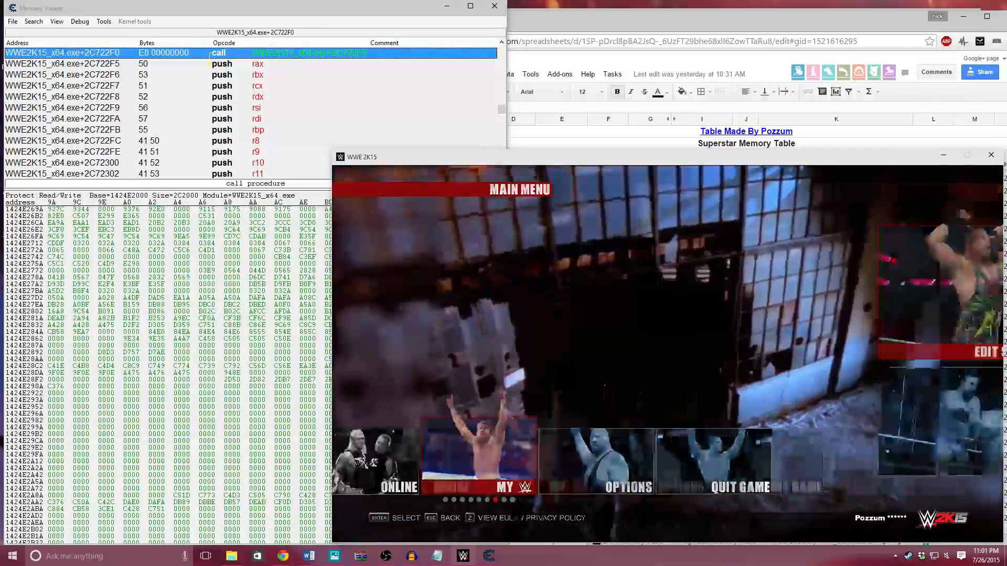
key(Return)
key(Up)
key(Return)
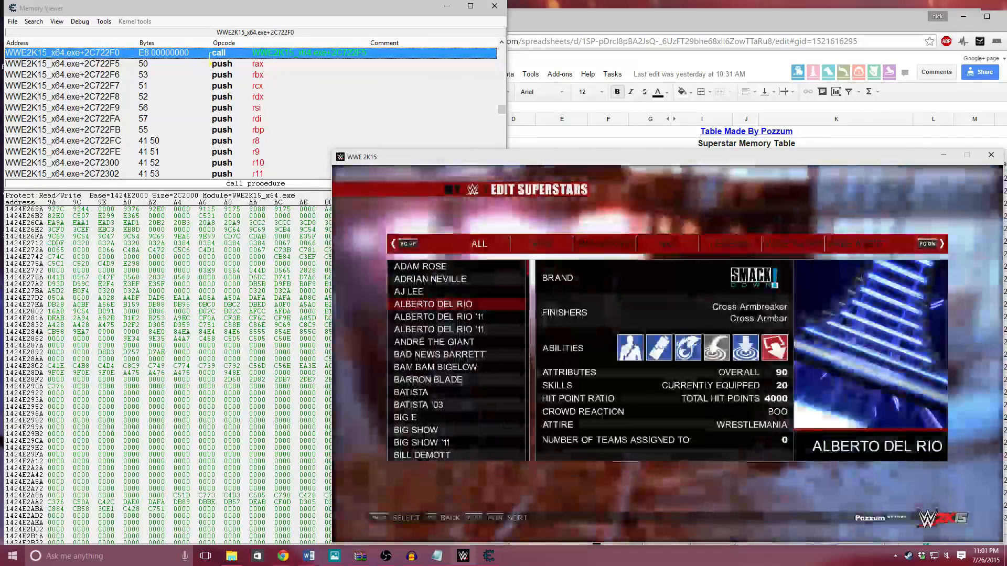
Look through the names starting with A and B in the full superstar roster for the Baron Corbin entry
key(Down)
key(Down)
key(Down)
key(Down)
key(Down)
key(Down)
key(Down)
key(Down)
key(Down)
key(Down)
key(Down)
key(Down)
key(Down)
key(Down)
key(Down)
key(Up)
key(Up)
key(Up)
key(Up)
key(Up)
key(Up)
key(Up)
key(Up)
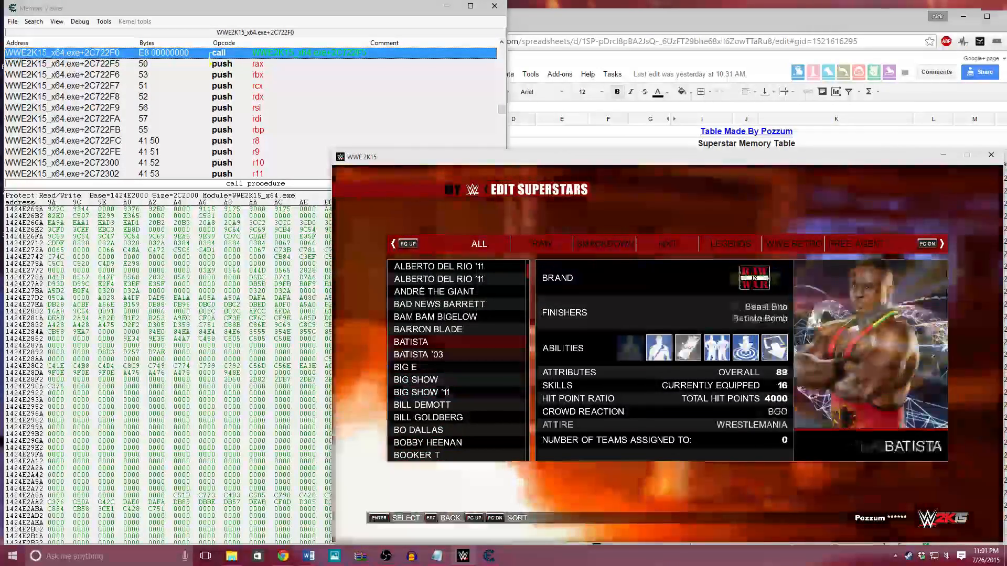
key(Up)
key(Up)
key(Up)
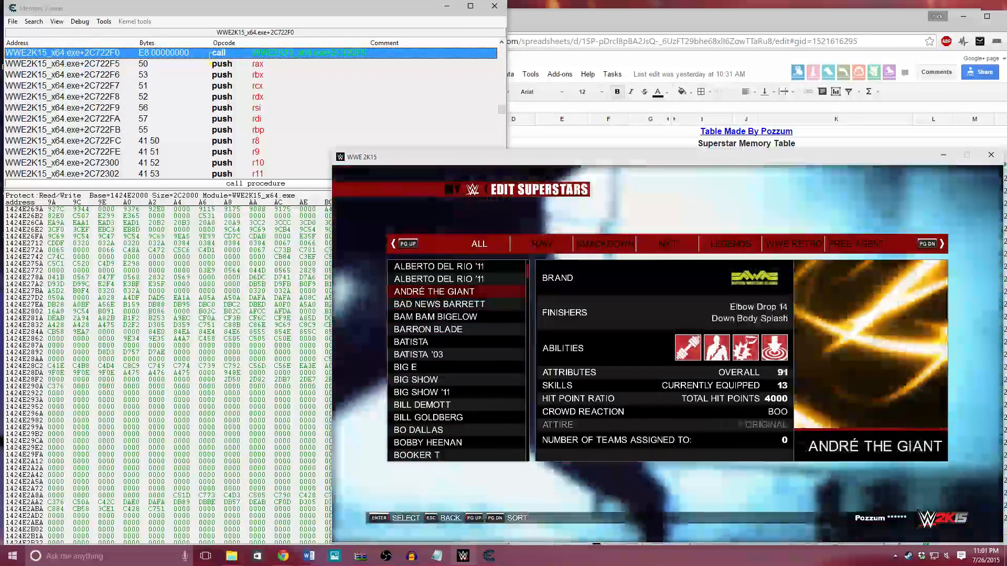
key(Down)
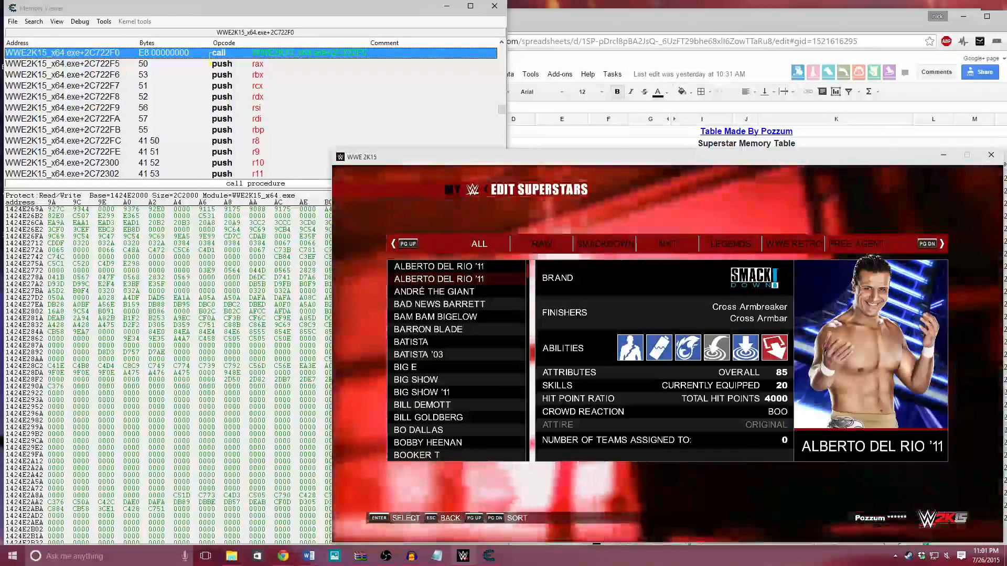
Leave the roster for the main menu and quit the game
key(Escape)
key(Escape)
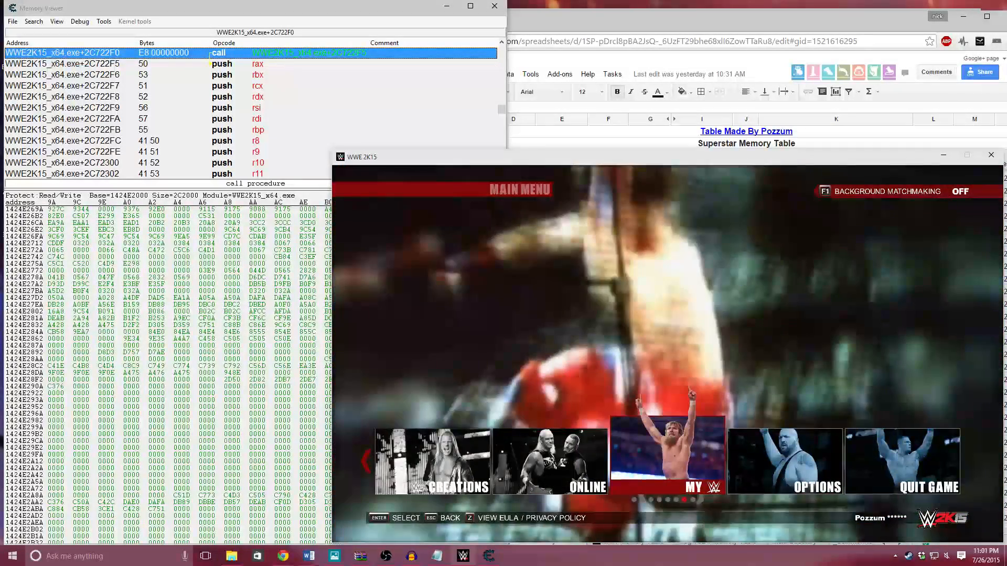
key(Return)
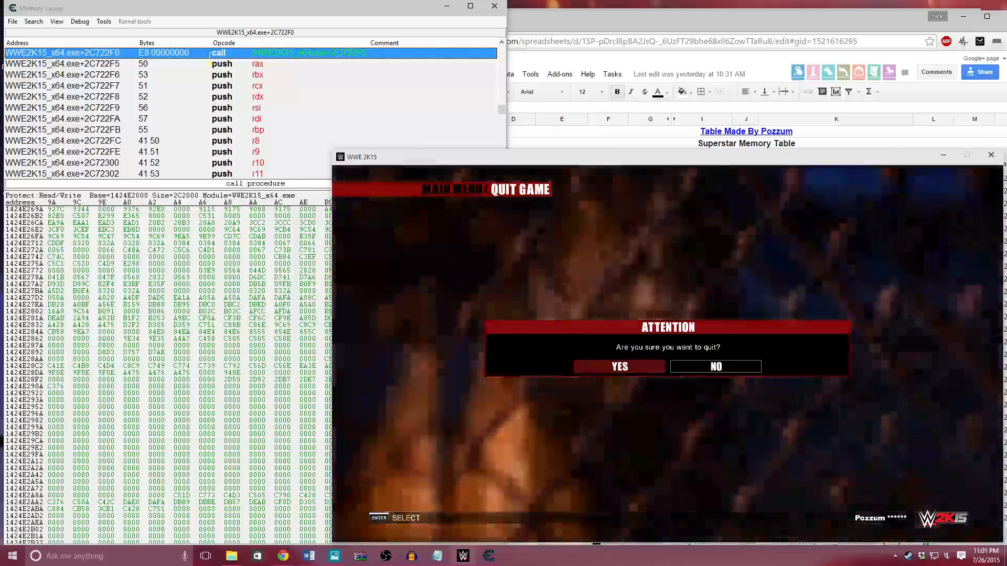
key(Return)
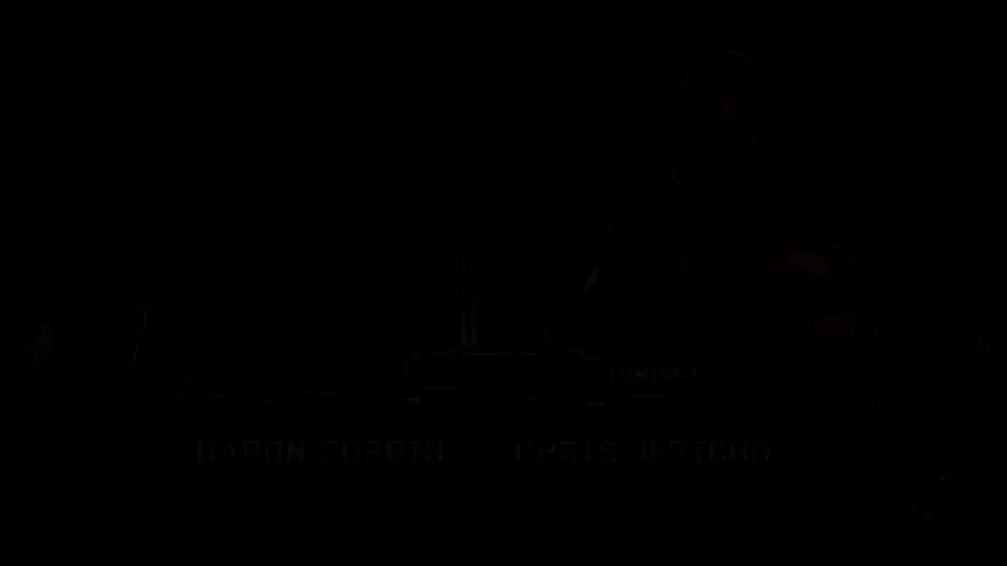